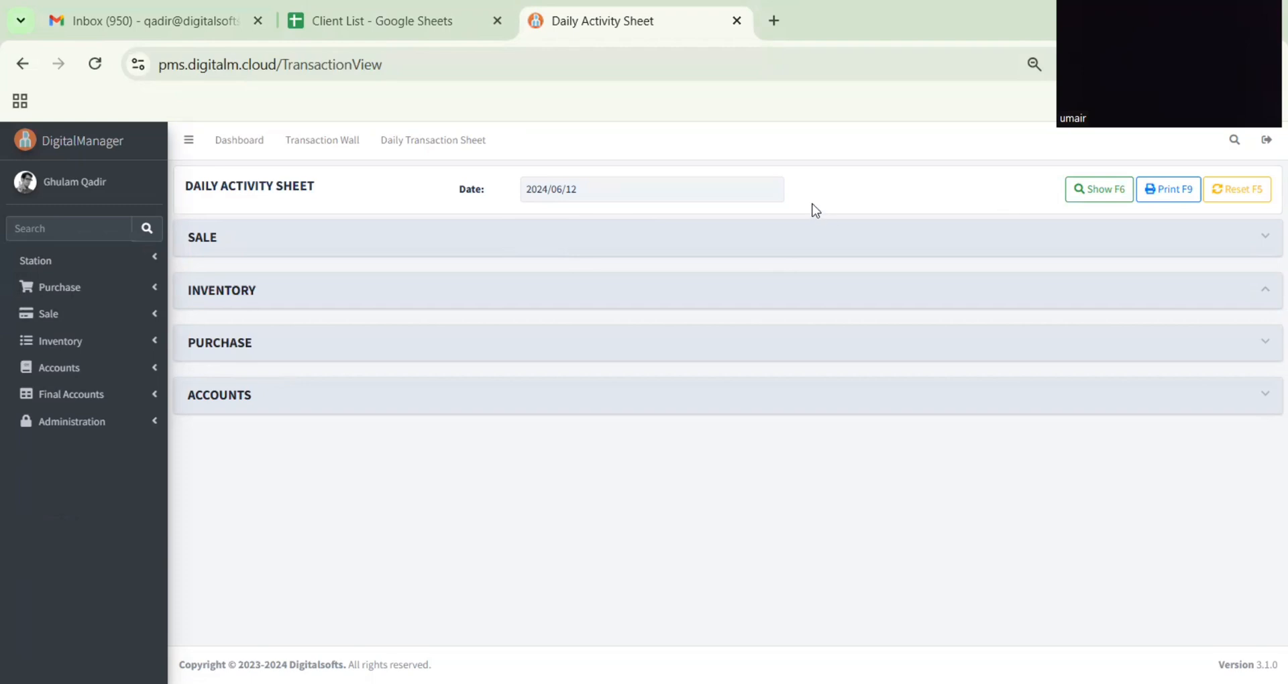
Step: Show the daily activity sheet for 2024/06/12 and expand its Sale section to view the cash, credit and HSD nozzle sales
left_click(1099, 197)
left_click(529, 248)
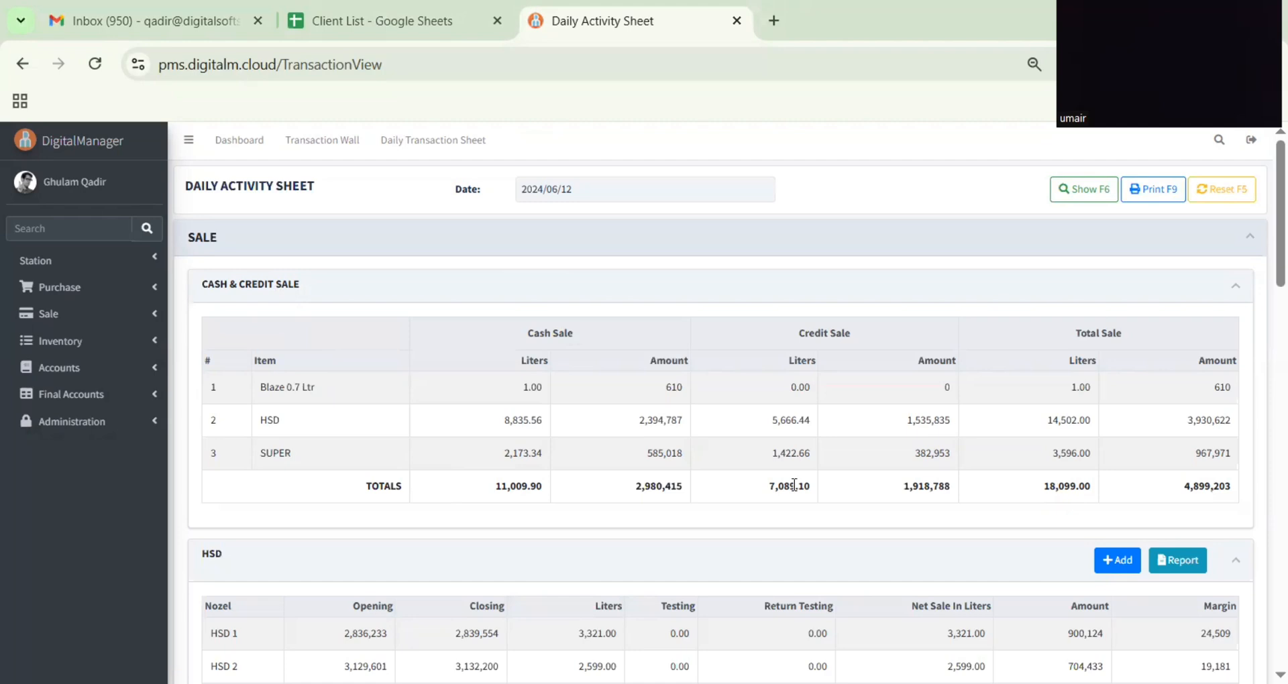
scroll(738, 540, "down", 3)
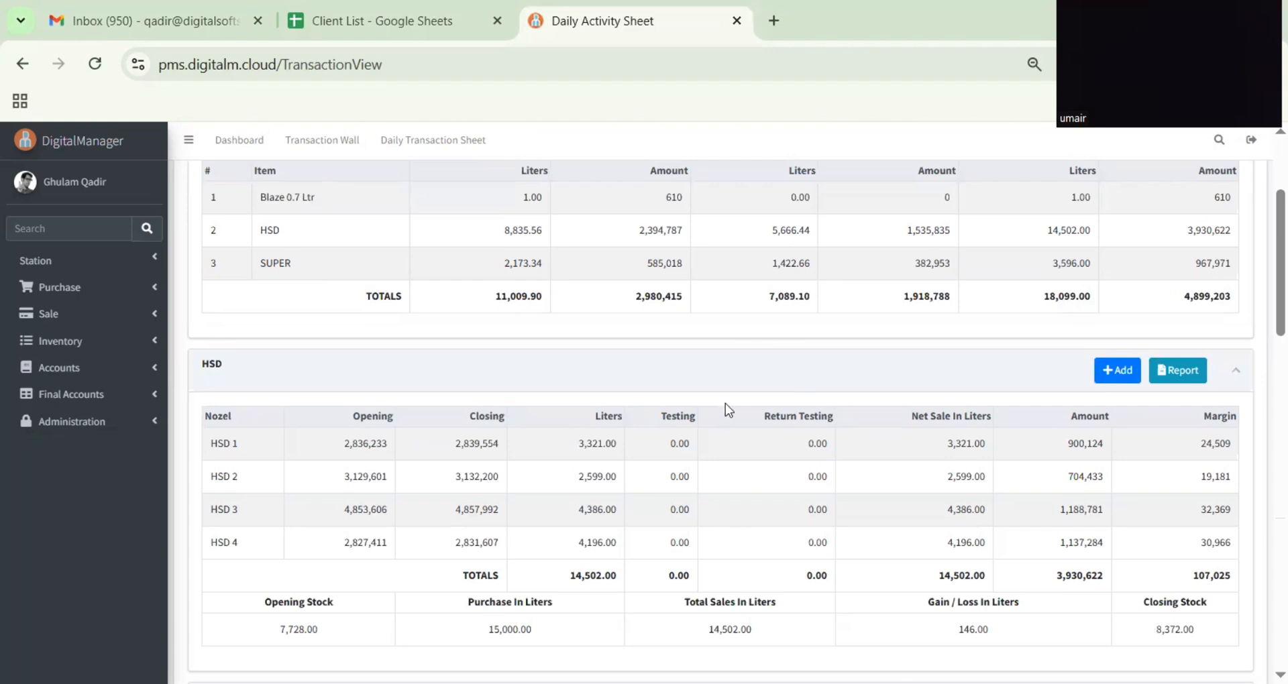
scroll(726, 404, "down", 1)
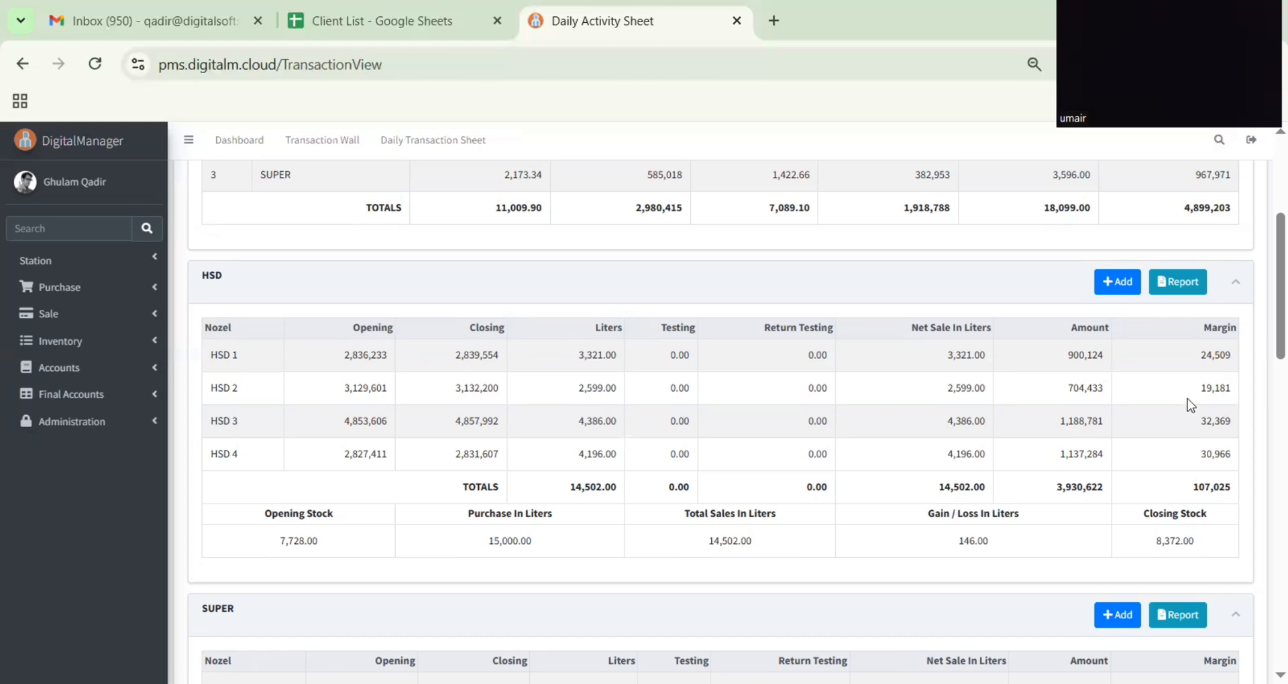
Step: Add a dispenser nozzle sale voucher from the HSD section and list all nozzles with their opening readings
left_click(1123, 284)
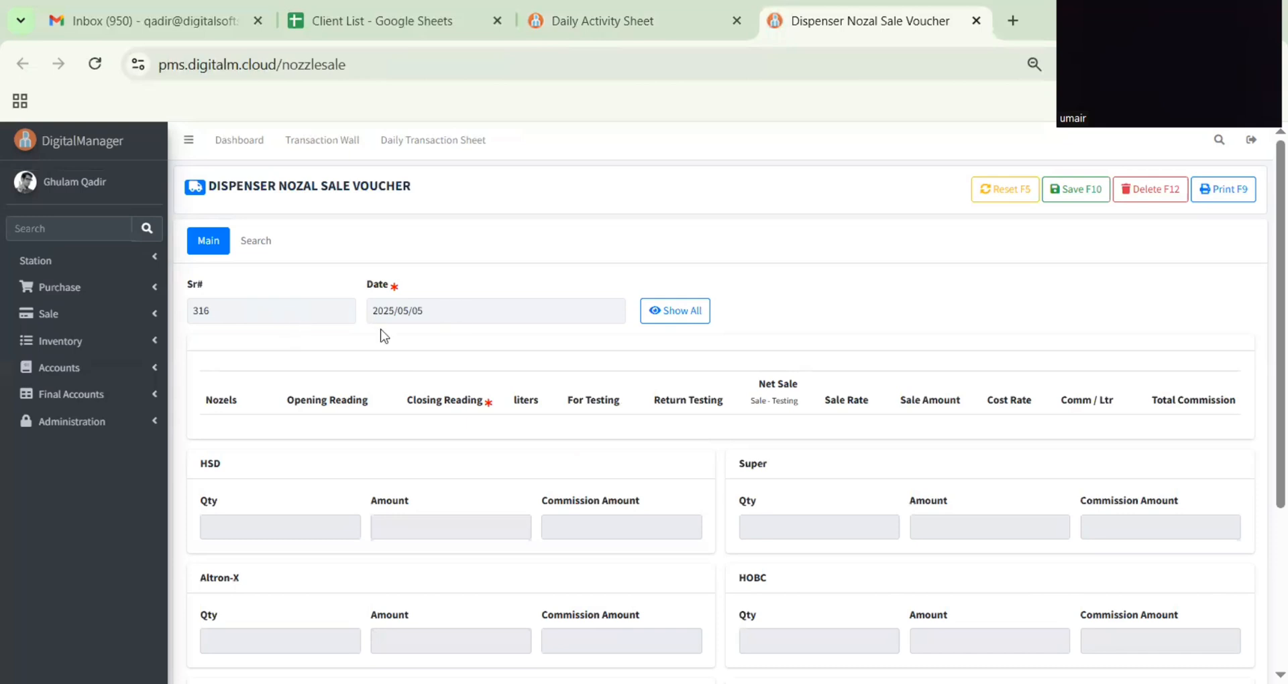
left_click(691, 325)
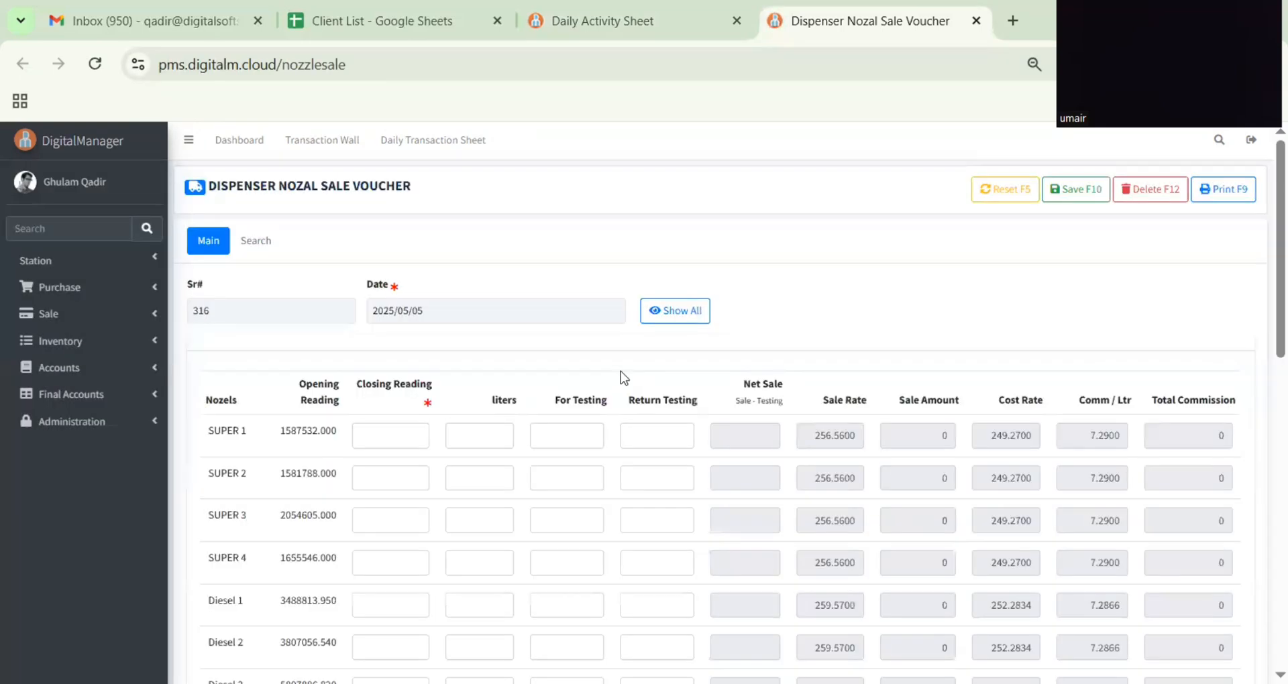
double_click(314, 431)
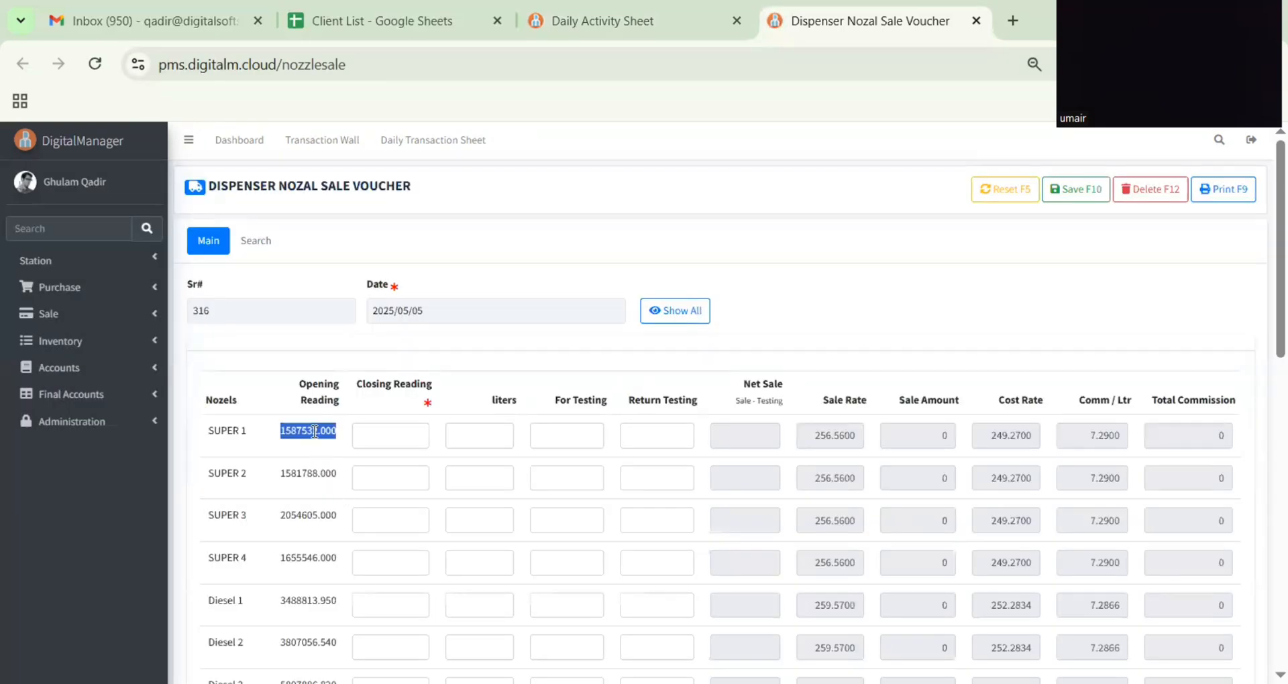
Step: Check nozzle HSD 1's closing reading on the daily activity sheet and return to the nozzle sale voucher
left_click(692, 37)
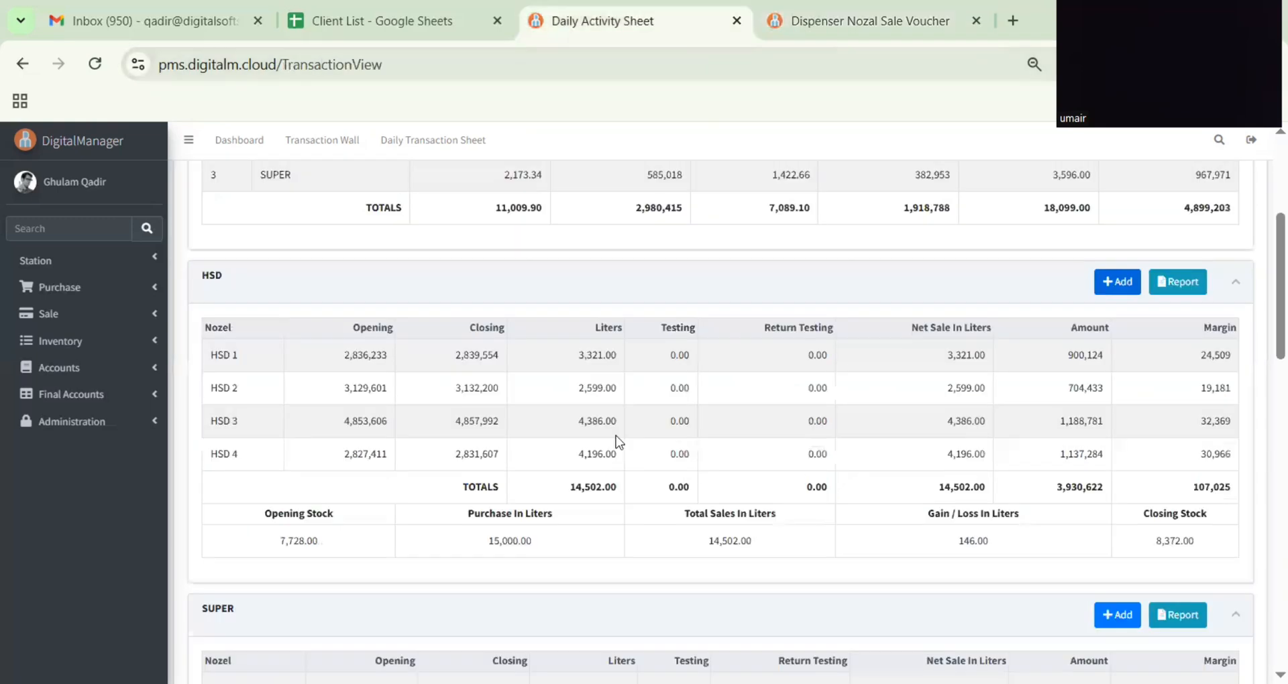
double_click(476, 356)
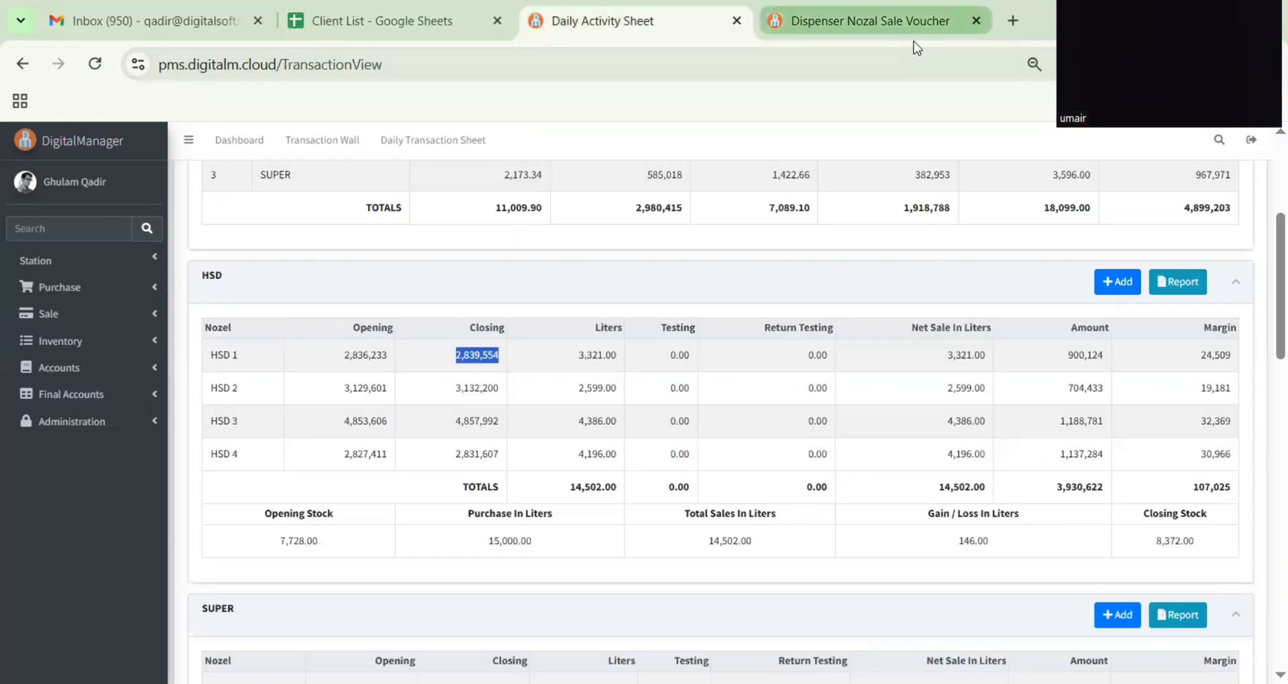
left_click(916, 25)
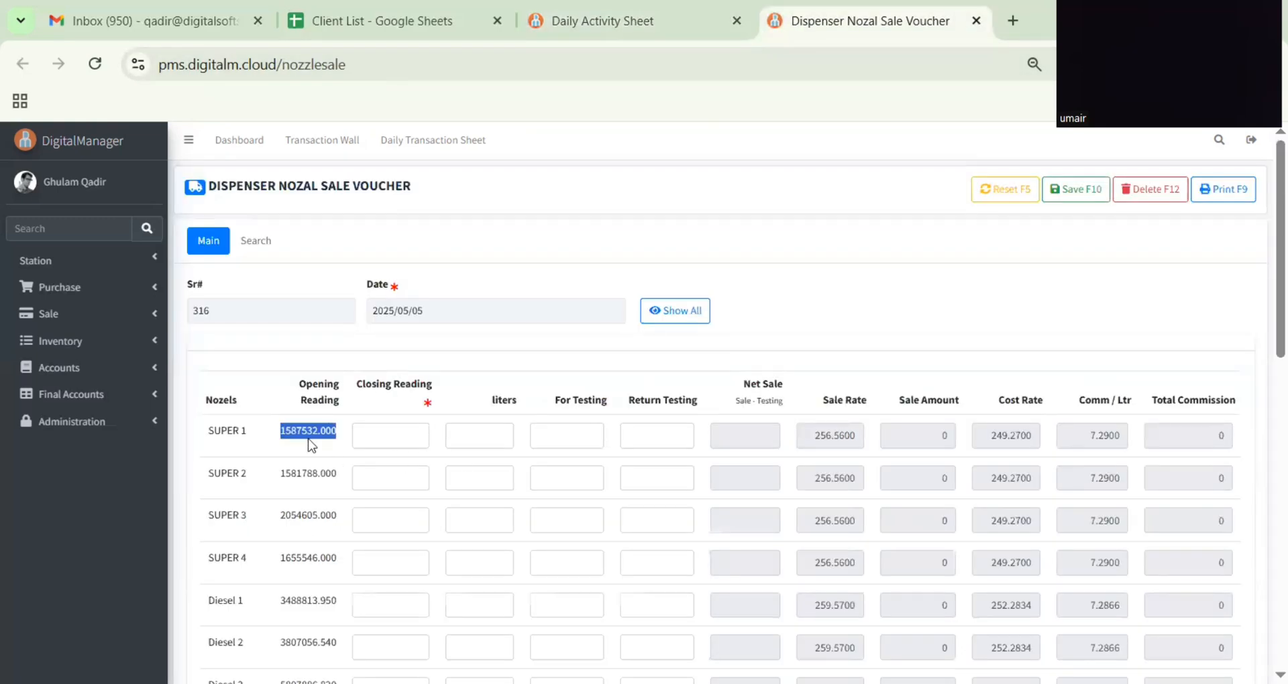
Step: Enter 120 liters for nozzle SUPER 1 in the voucher and compare with the daily activity sheet
left_click(394, 433)
left_click(477, 435)
type("120")
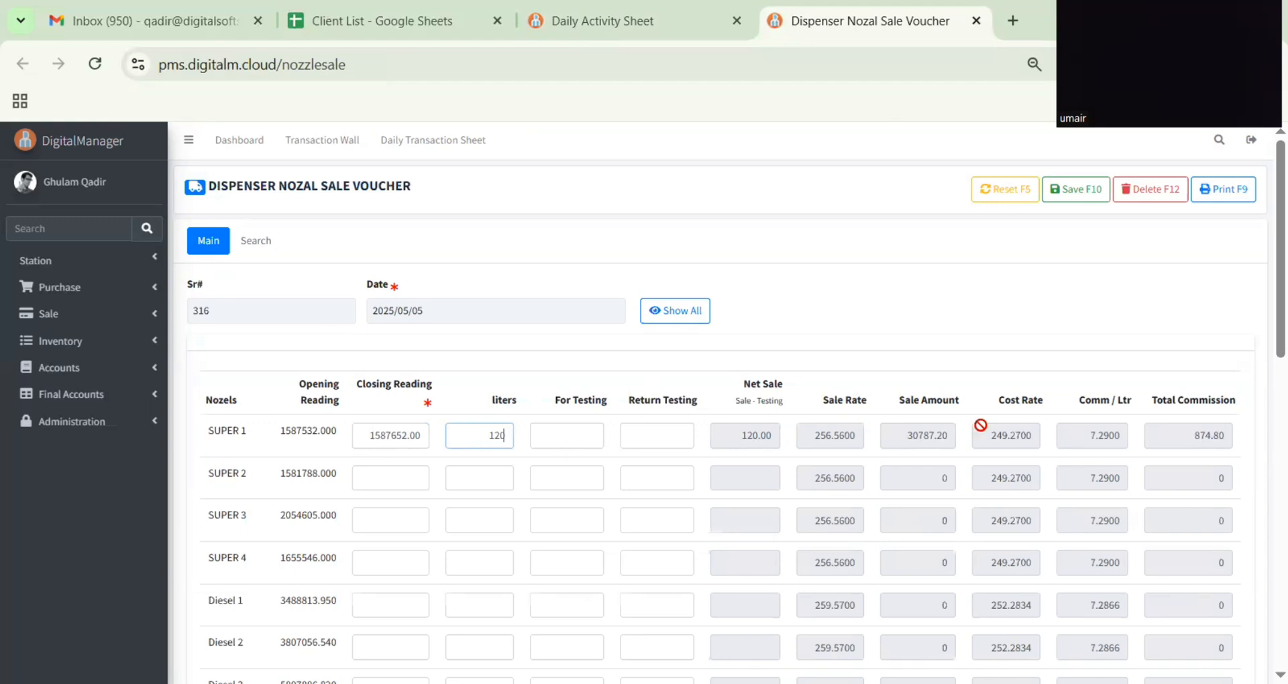
left_click(638, 26)
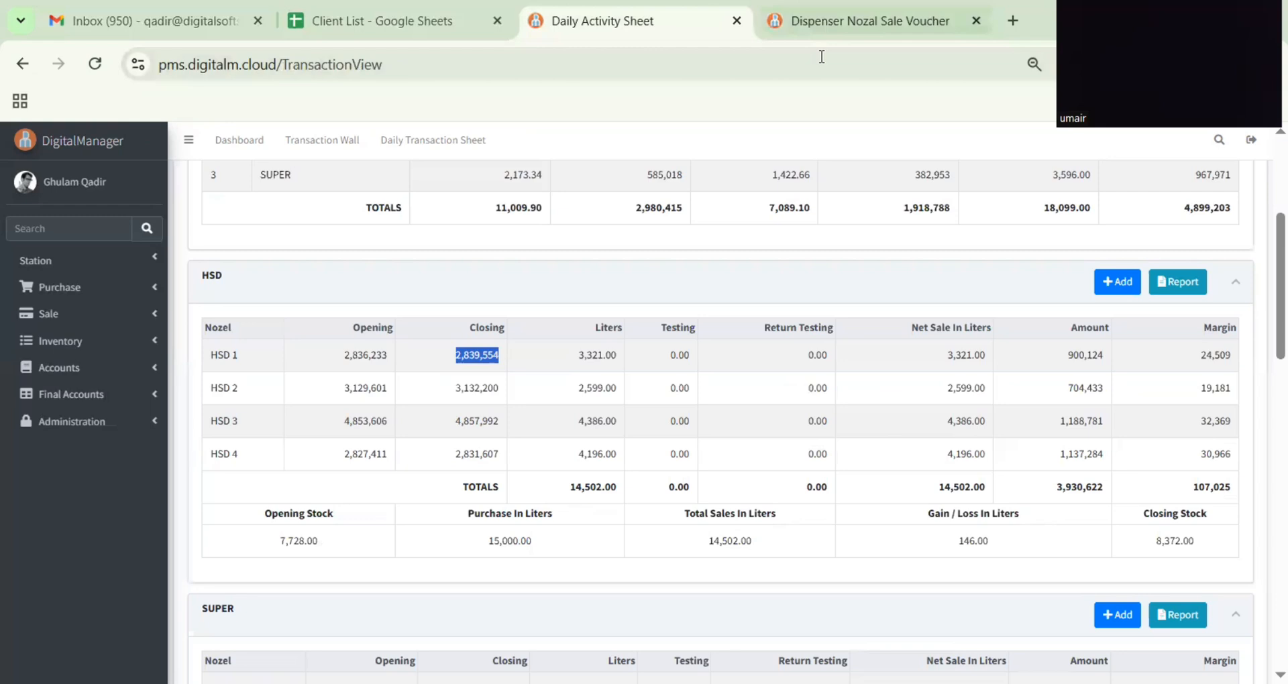
left_click(822, 24)
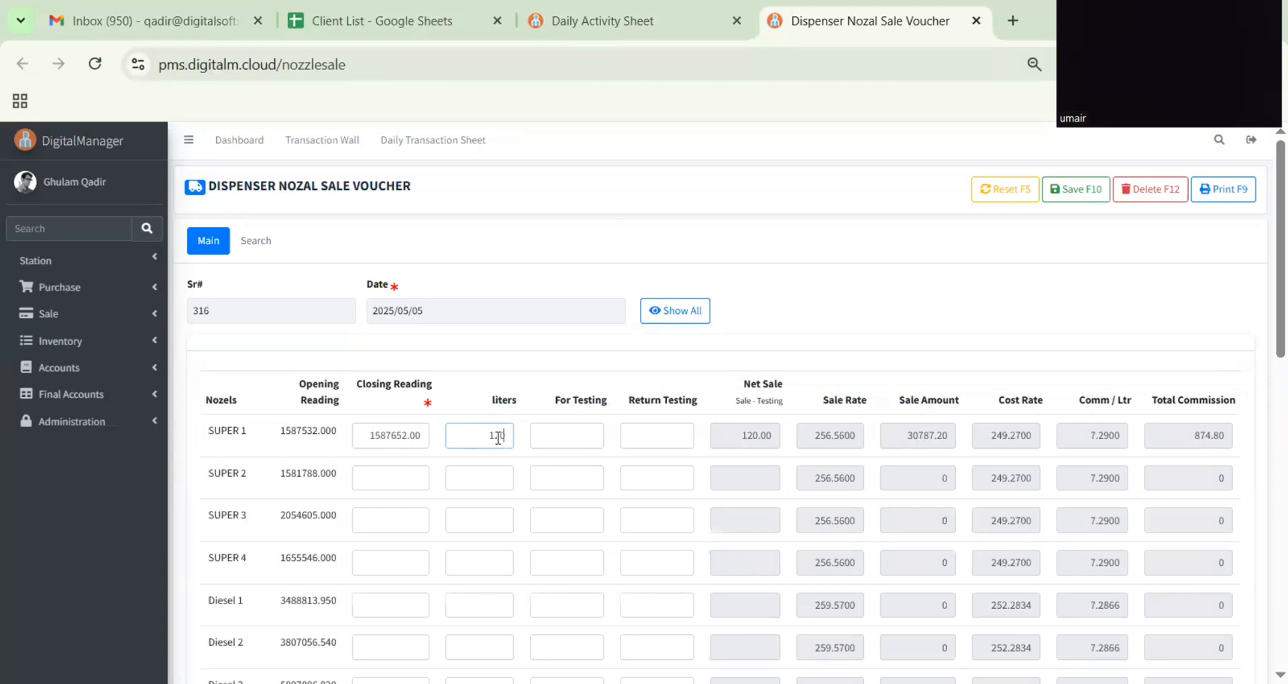
Step: Set both For Testing and Return Testing to 20 for nozzle SUPER 1 and review the voucher's summary totals
left_click(547, 436)
type("20")
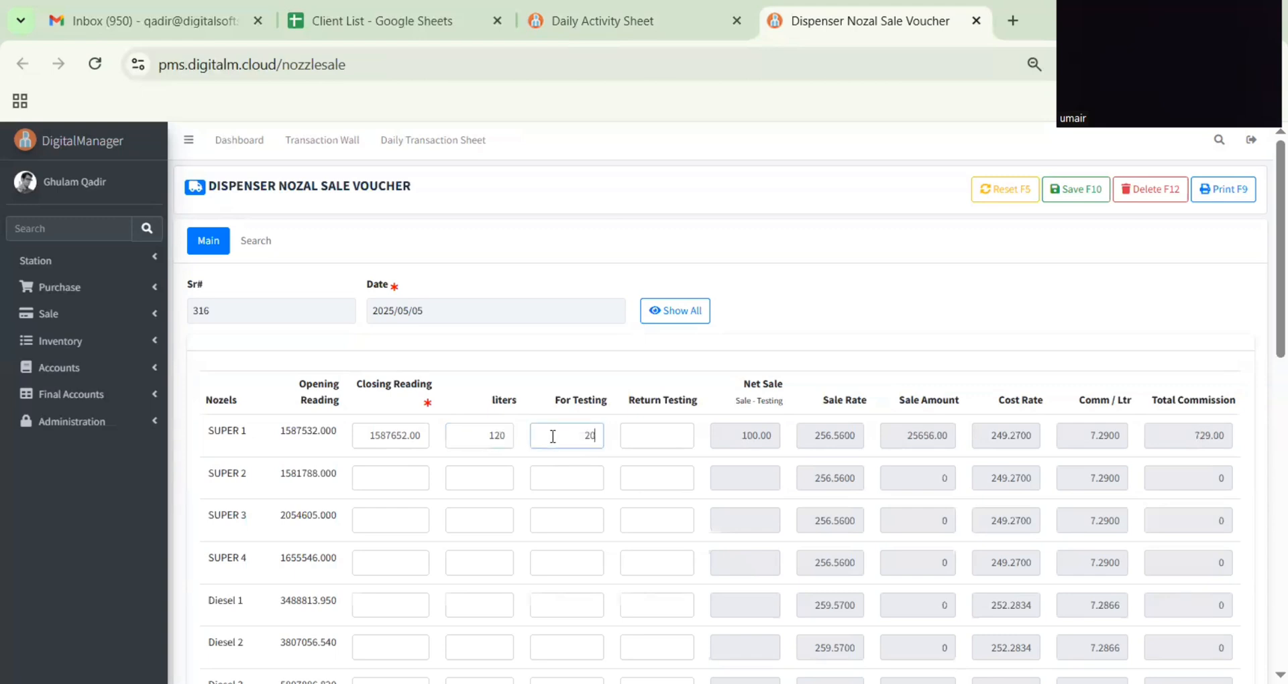
key("Tab")
type("20")
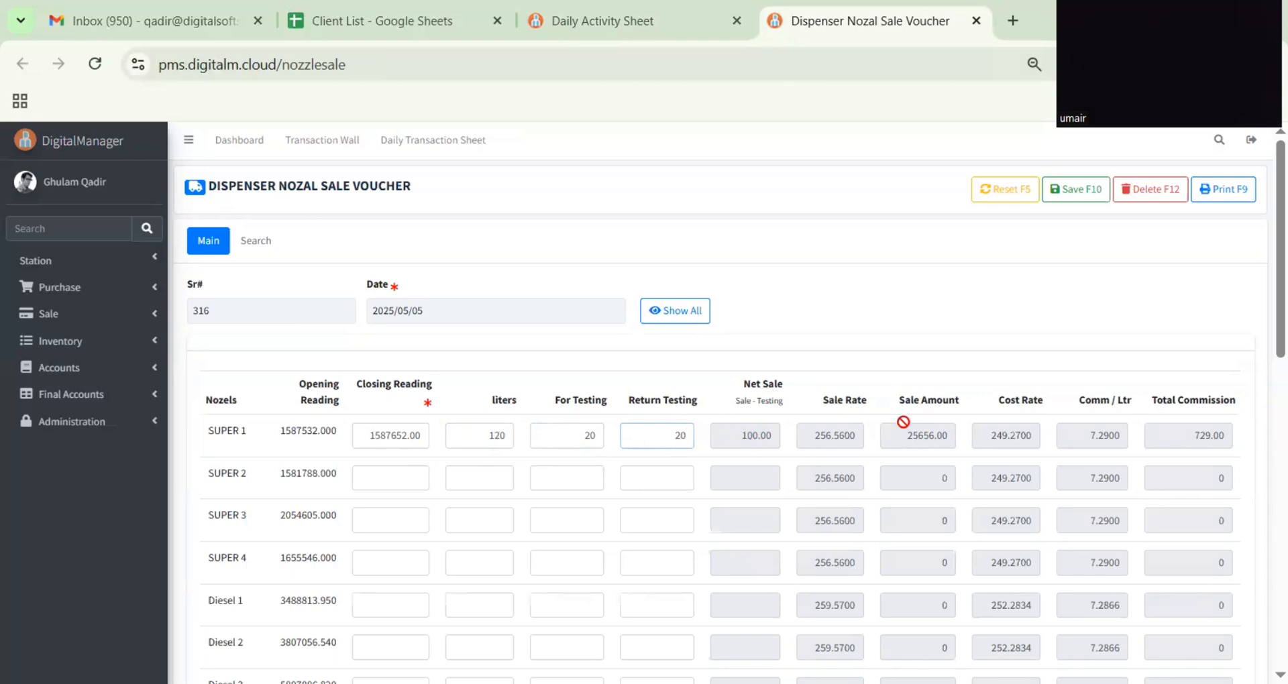
scroll(771, 442, "down", 8)
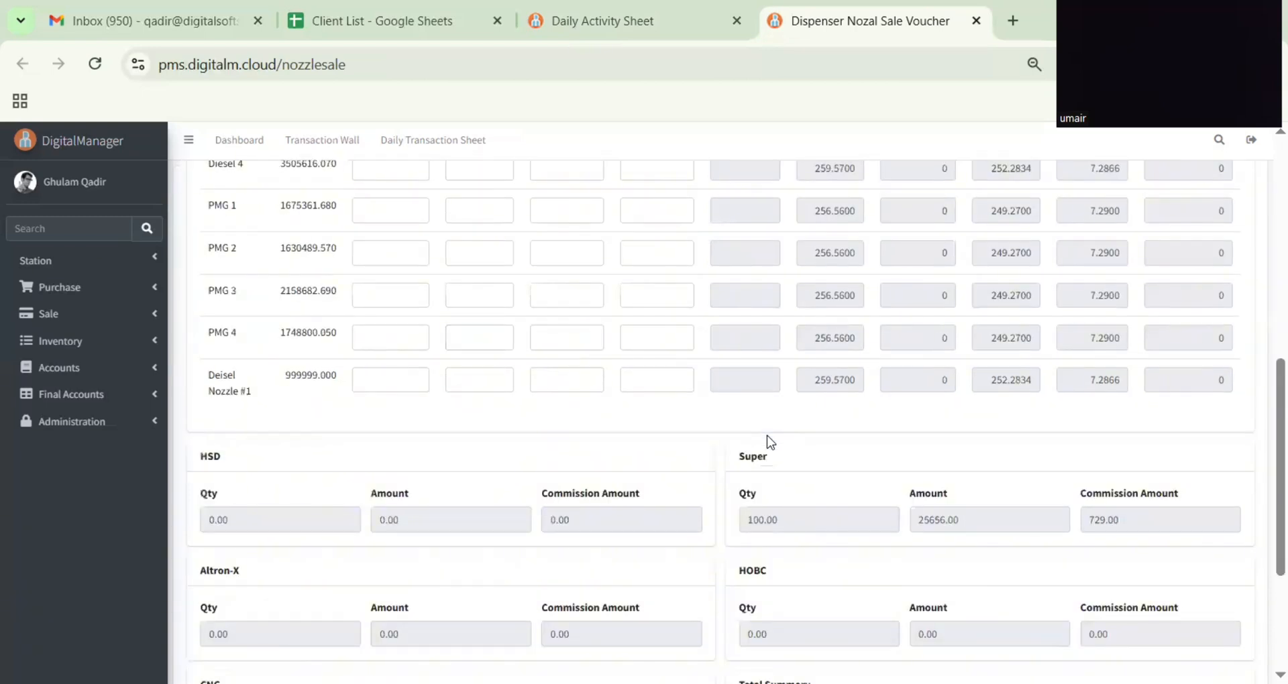
scroll(780, 463, "down", 2)
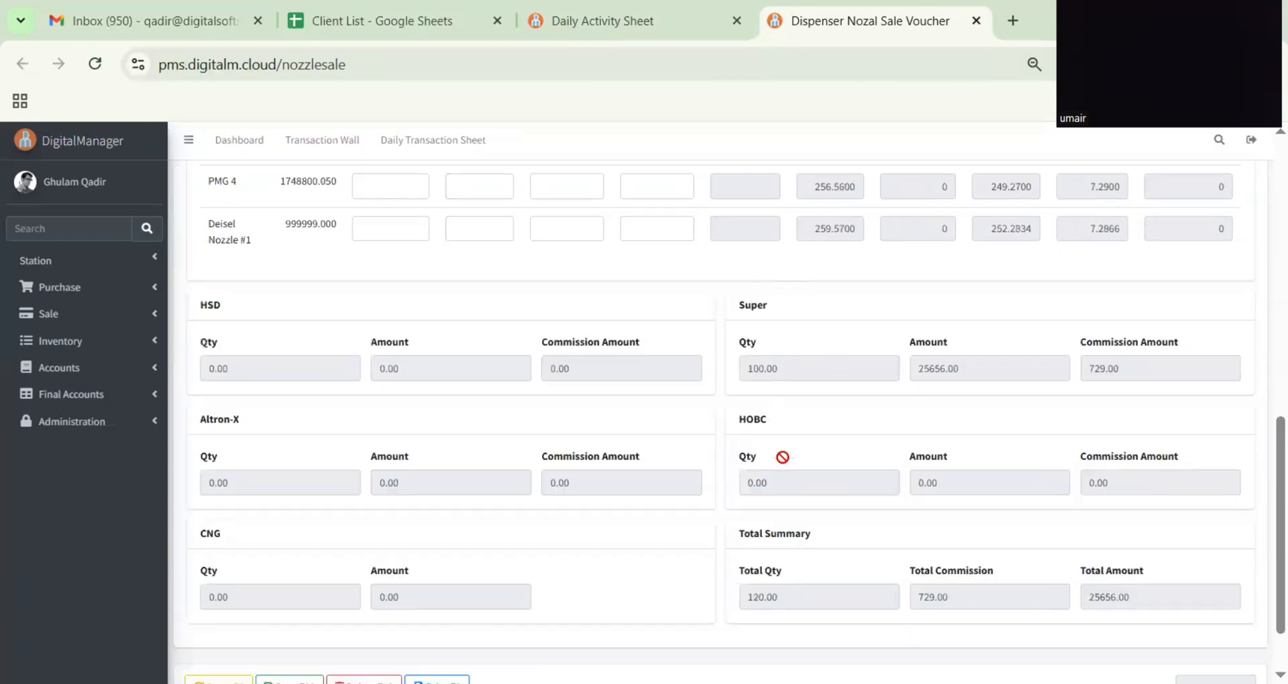
scroll(778, 457, "up", 10)
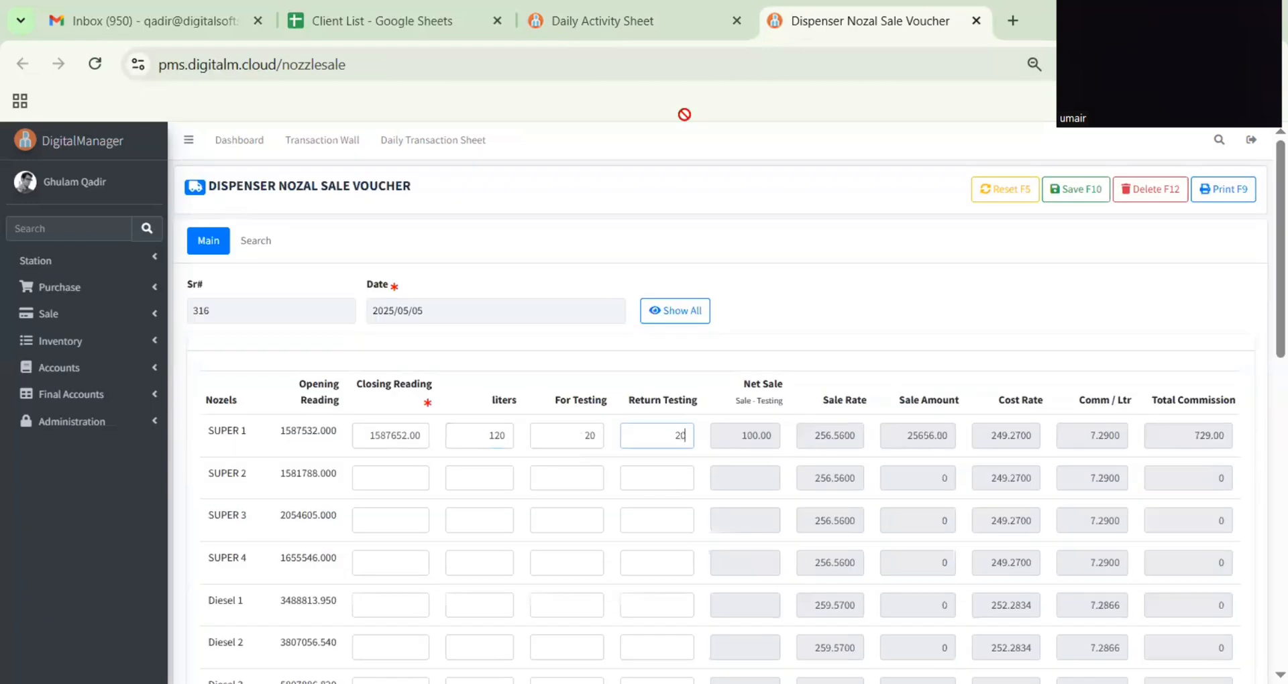
Step: Examine the Super, Lube Sale and Credit Sale tables on the daily activity sheet, including page 4 of the credit sales
left_click(678, 27)
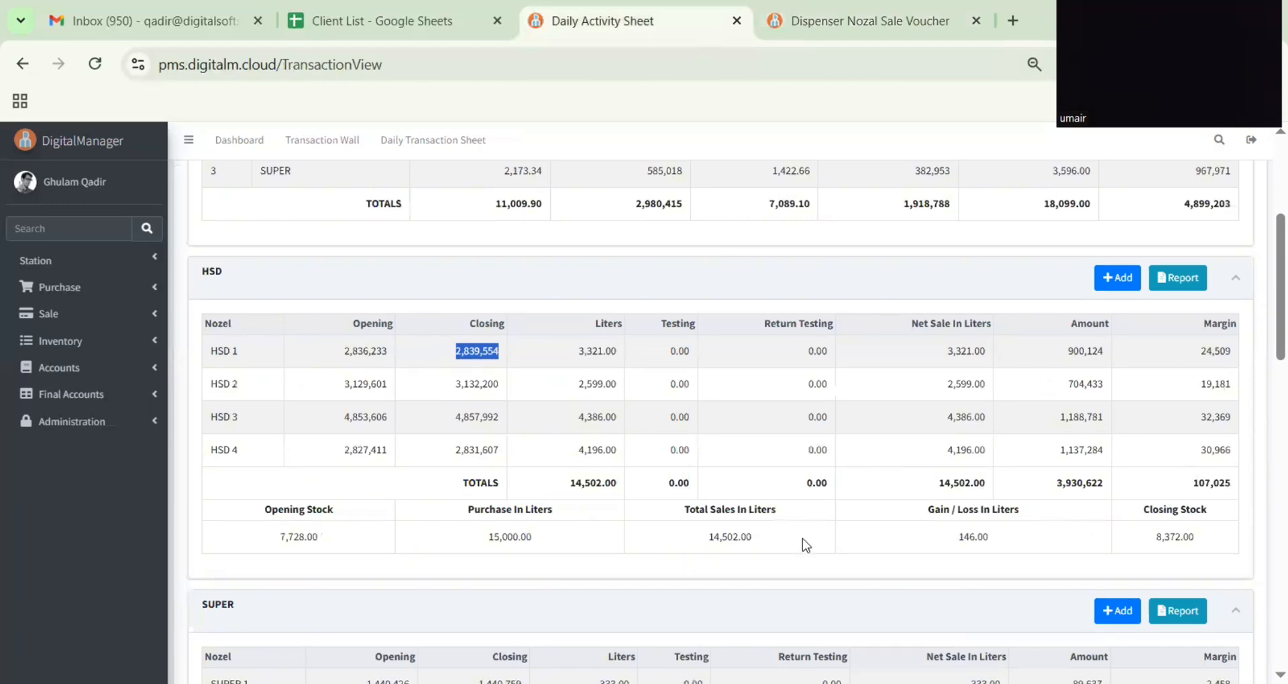
scroll(805, 541, "down", 2)
scroll(696, 509, "down", 2)
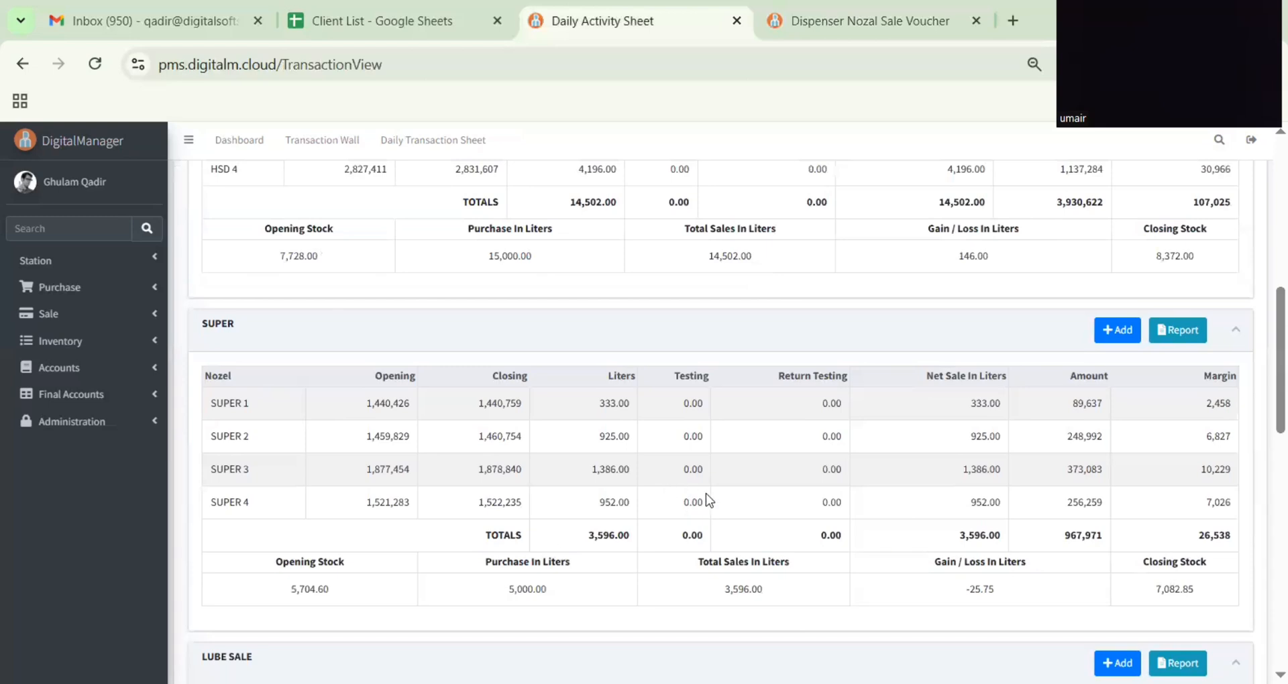
scroll(707, 500, "down", 4)
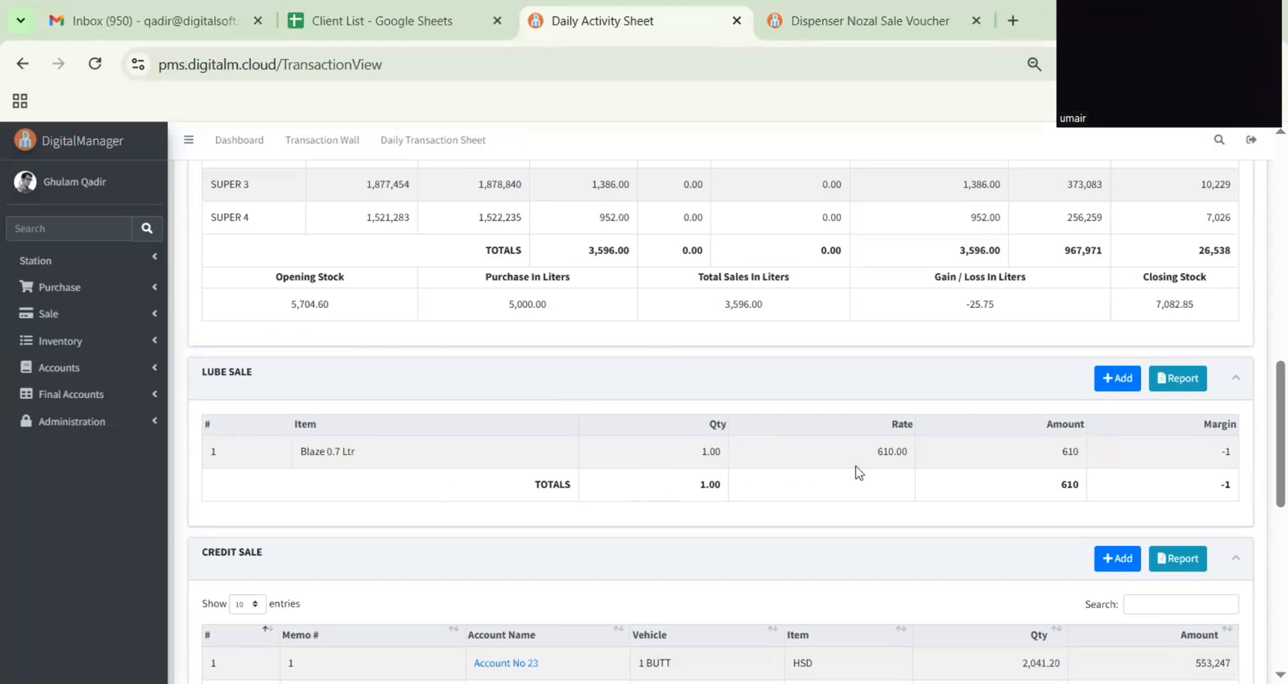
scroll(723, 504, "down", 3)
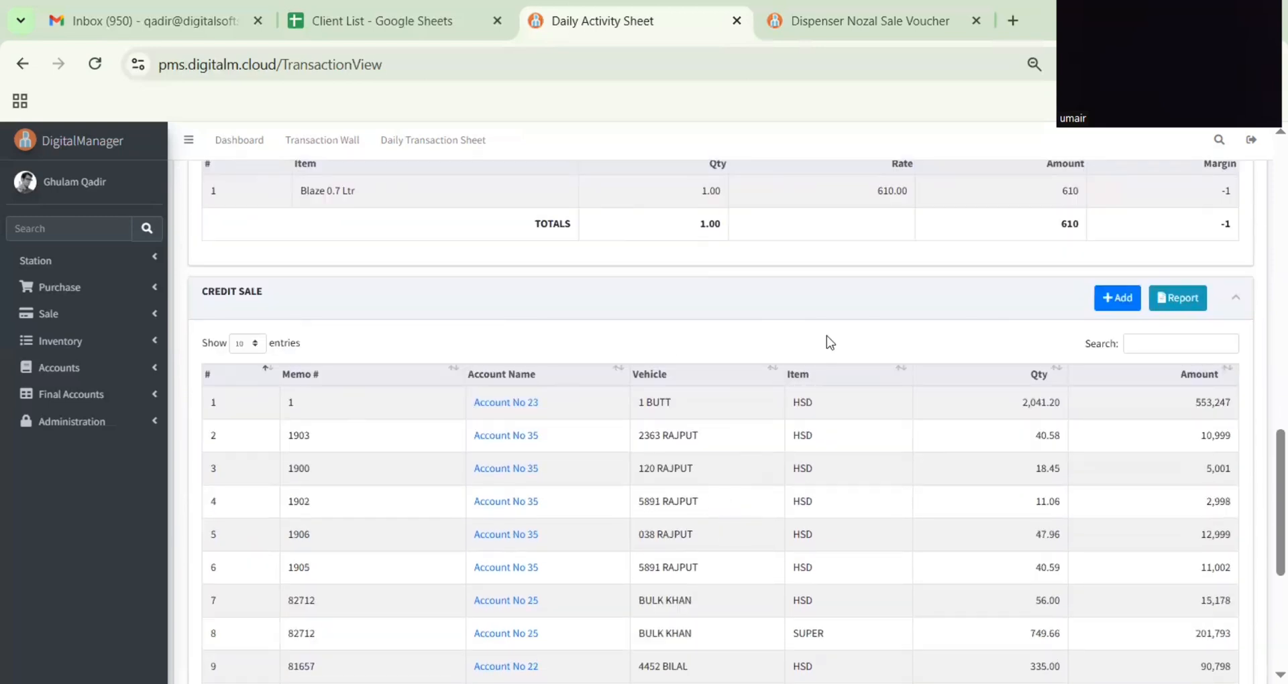
scroll(716, 528, "down", 1)
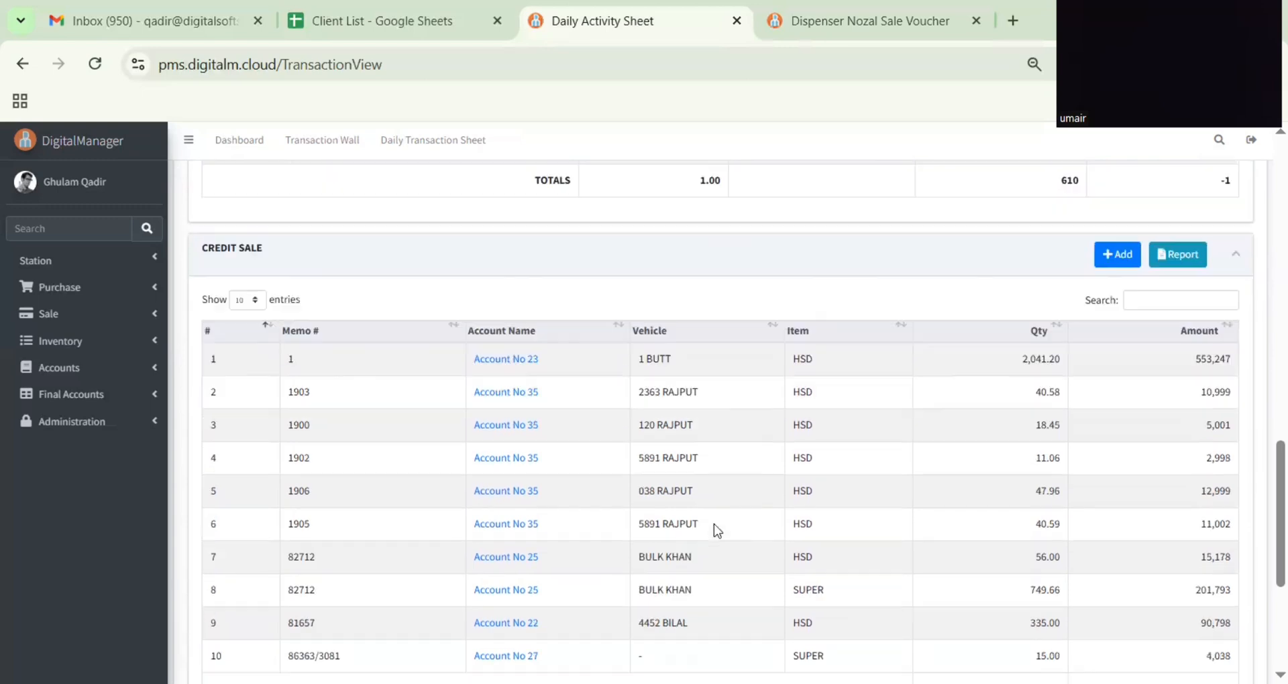
scroll(714, 524, "down", 1)
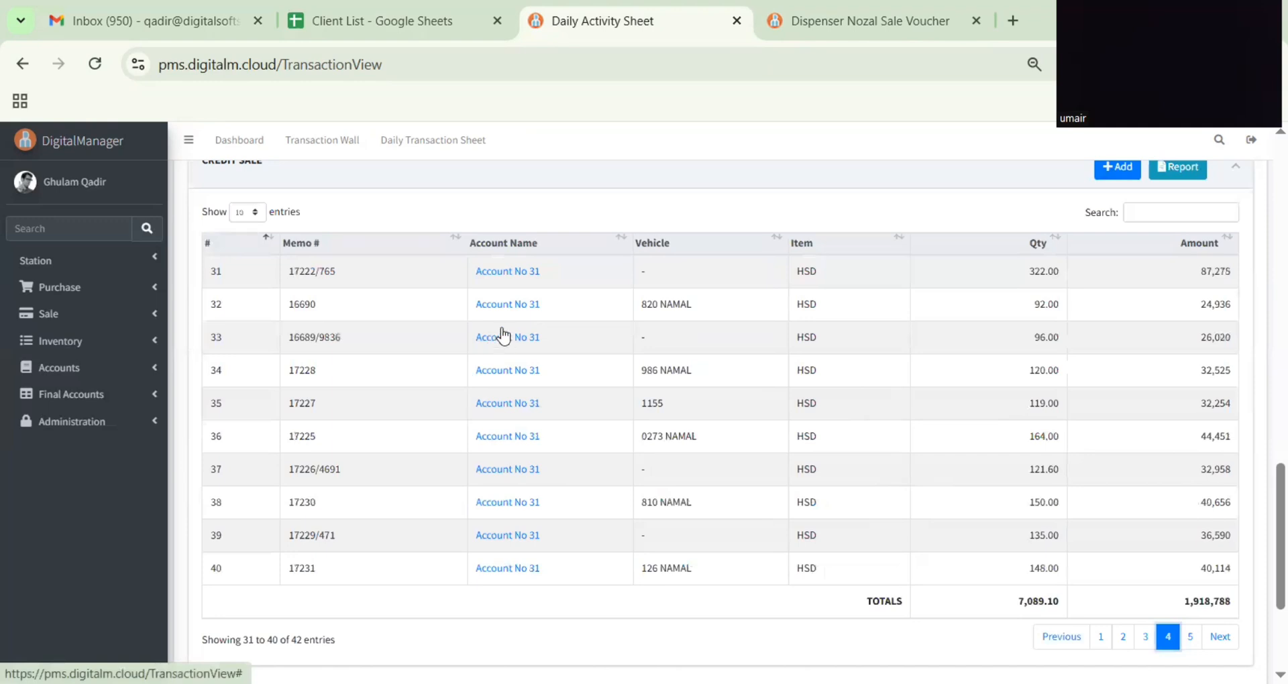
Step: Open a new credit sale voucher from the Credit Sale section and return to the daily activity sheet
scroll(786, 359, "up", 2)
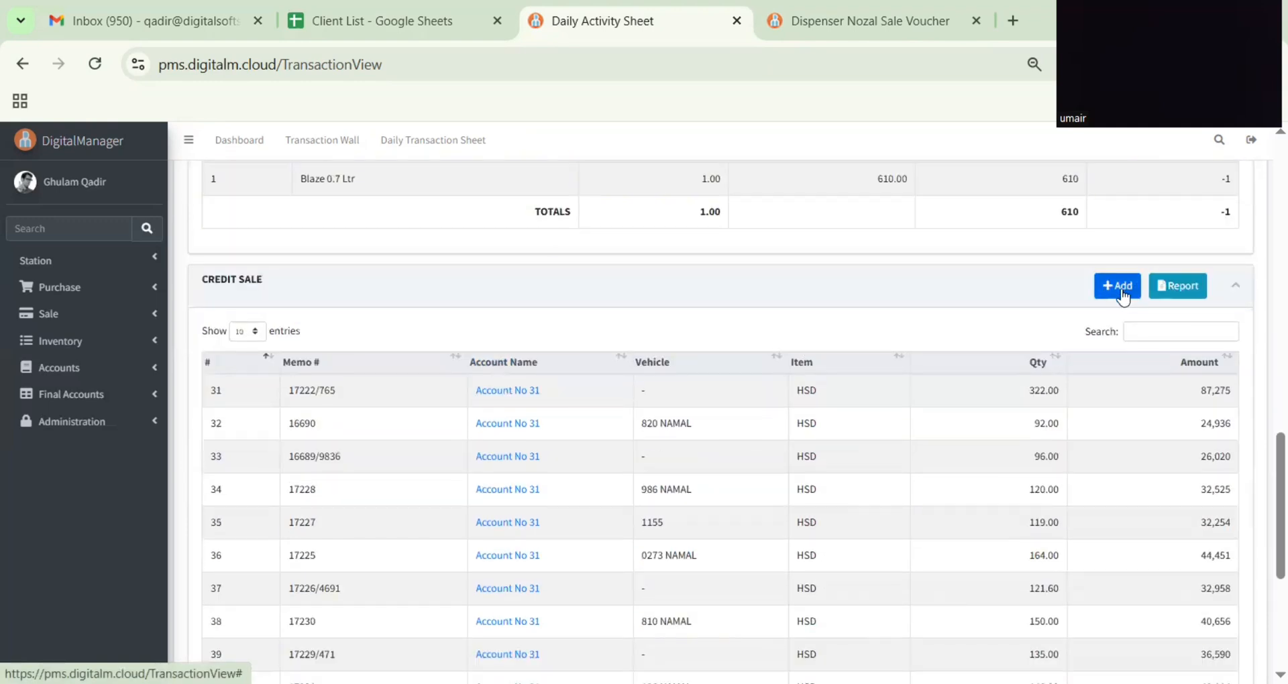
left_click(1123, 295)
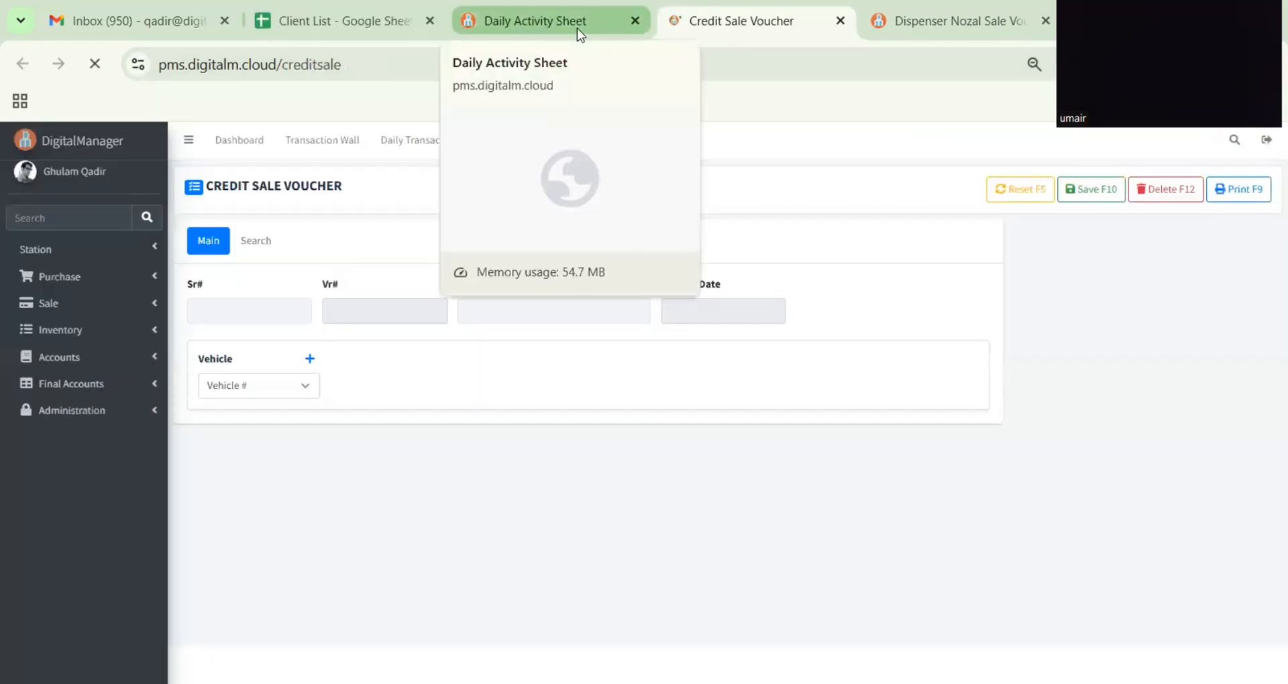
left_click(578, 30)
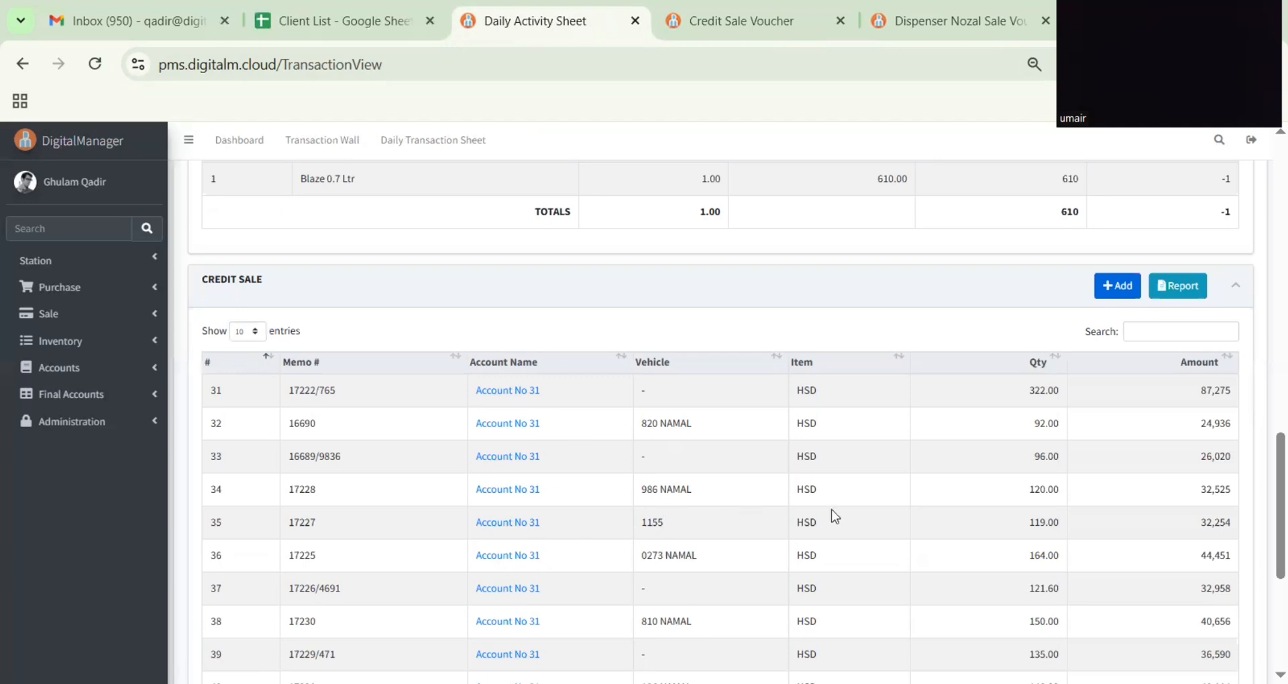
Step: Review the cash and credit sale totals, and switch from the Sale section to the Inventory stock register
scroll(674, 371, "down", 3)
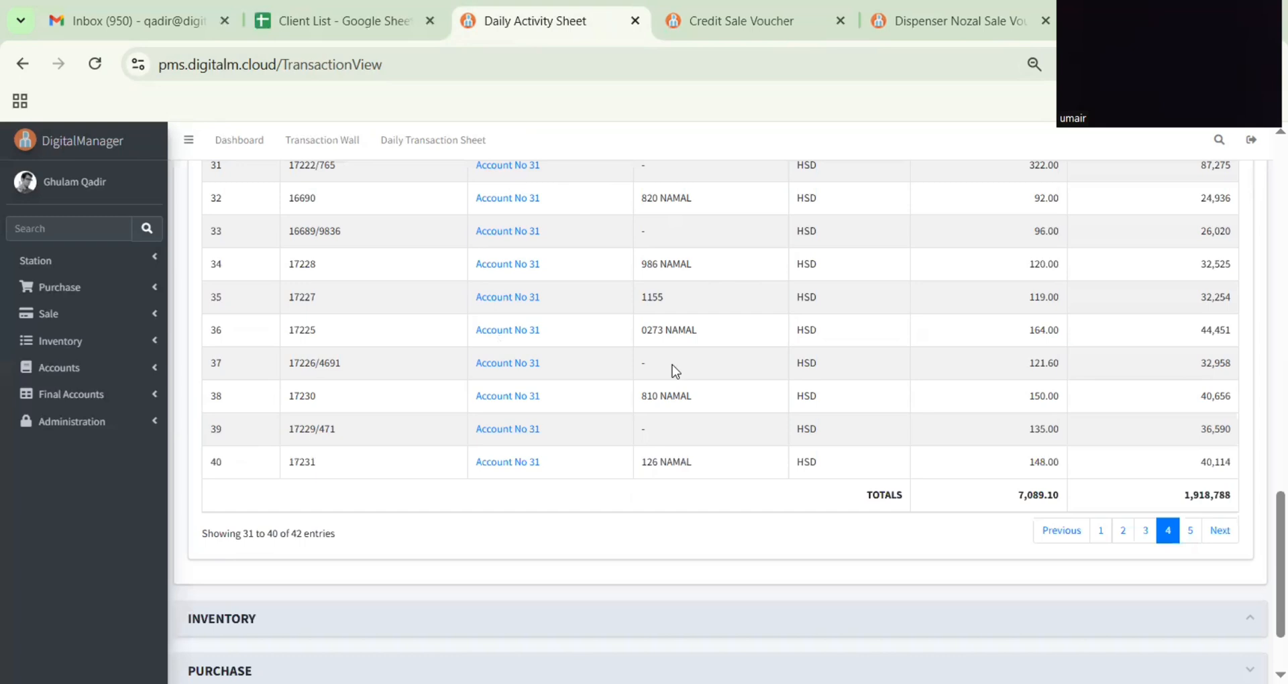
scroll(672, 365, "up", 15)
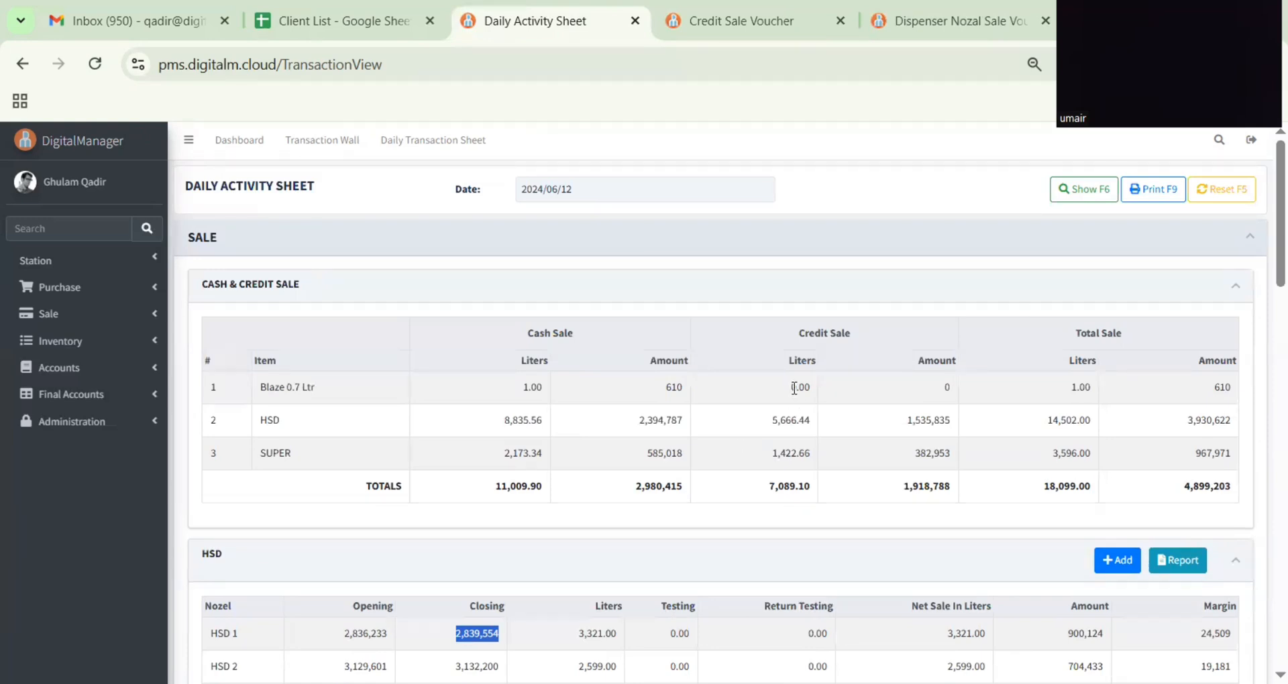
left_click(1067, 490)
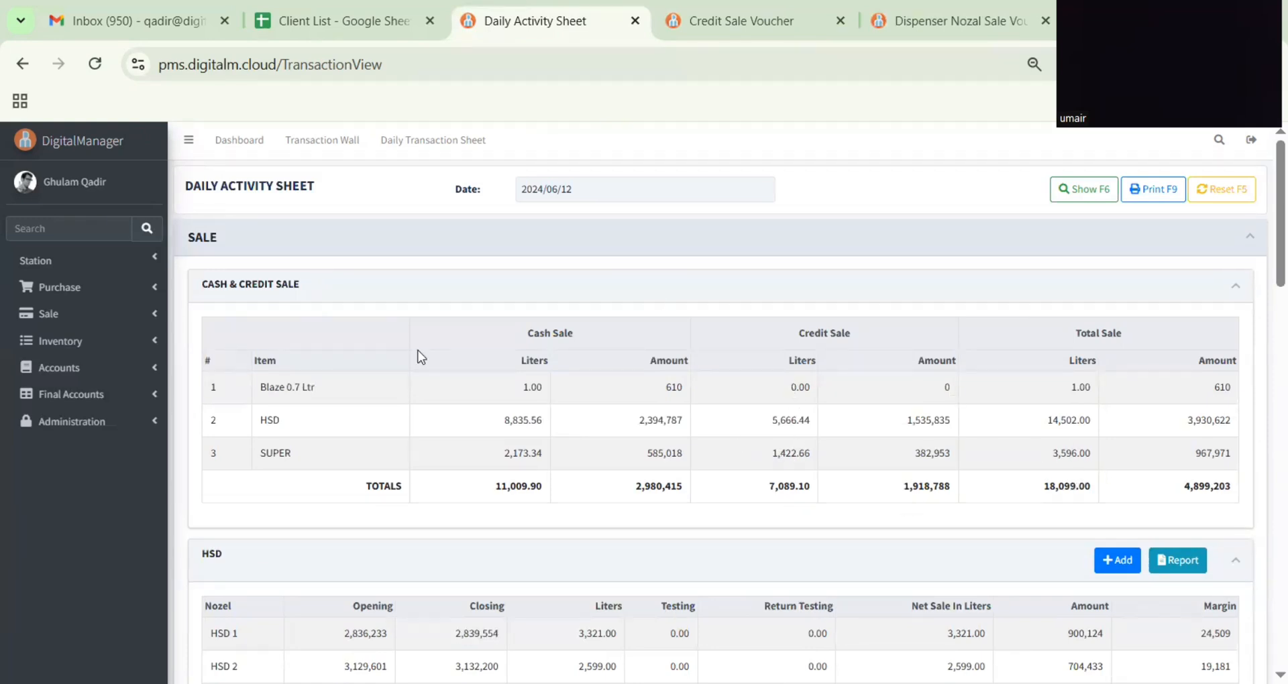
left_click(712, 250)
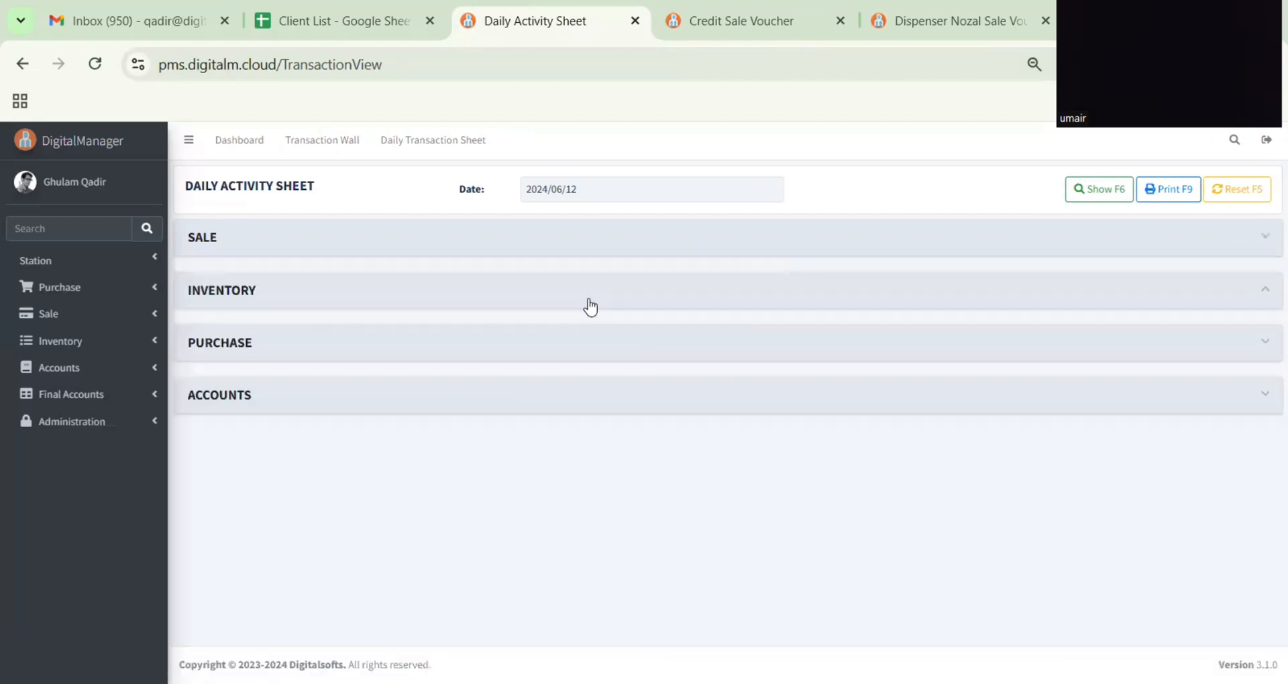
left_click(586, 306)
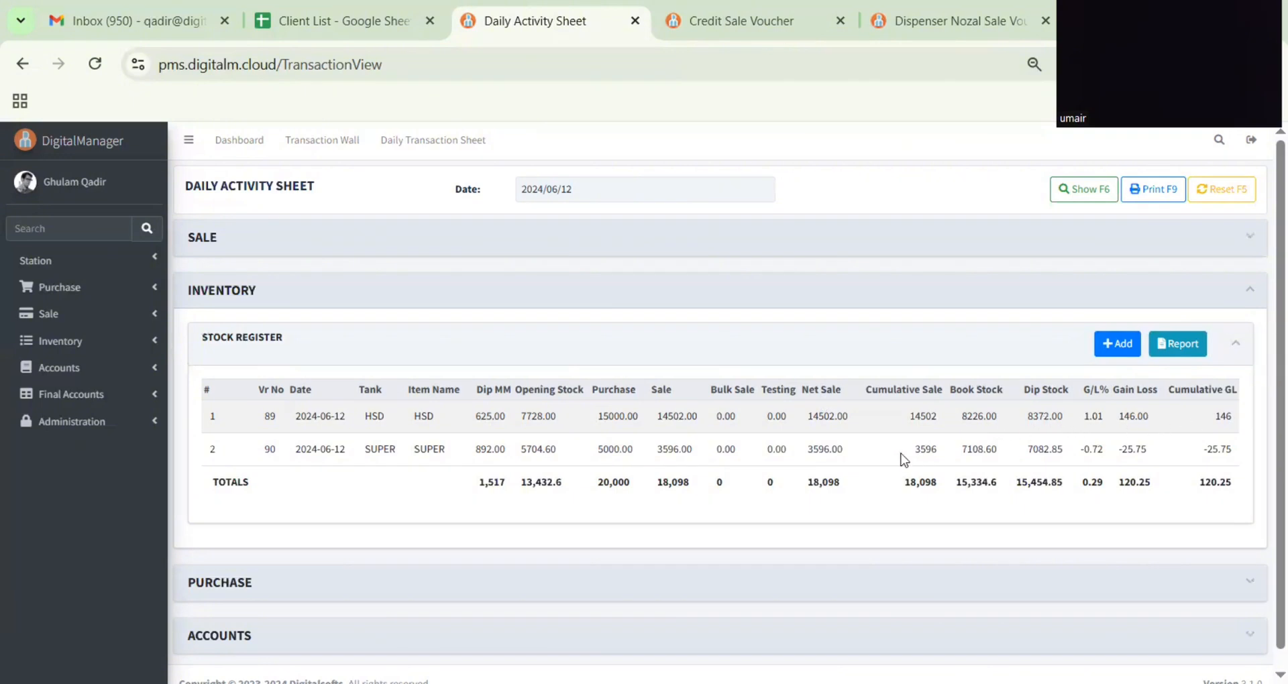
Step: Open a new gain loss voucher from the Stock Register and calculate the HSD tank's gain or loss for a dip of 1200 mm
left_click(1117, 345)
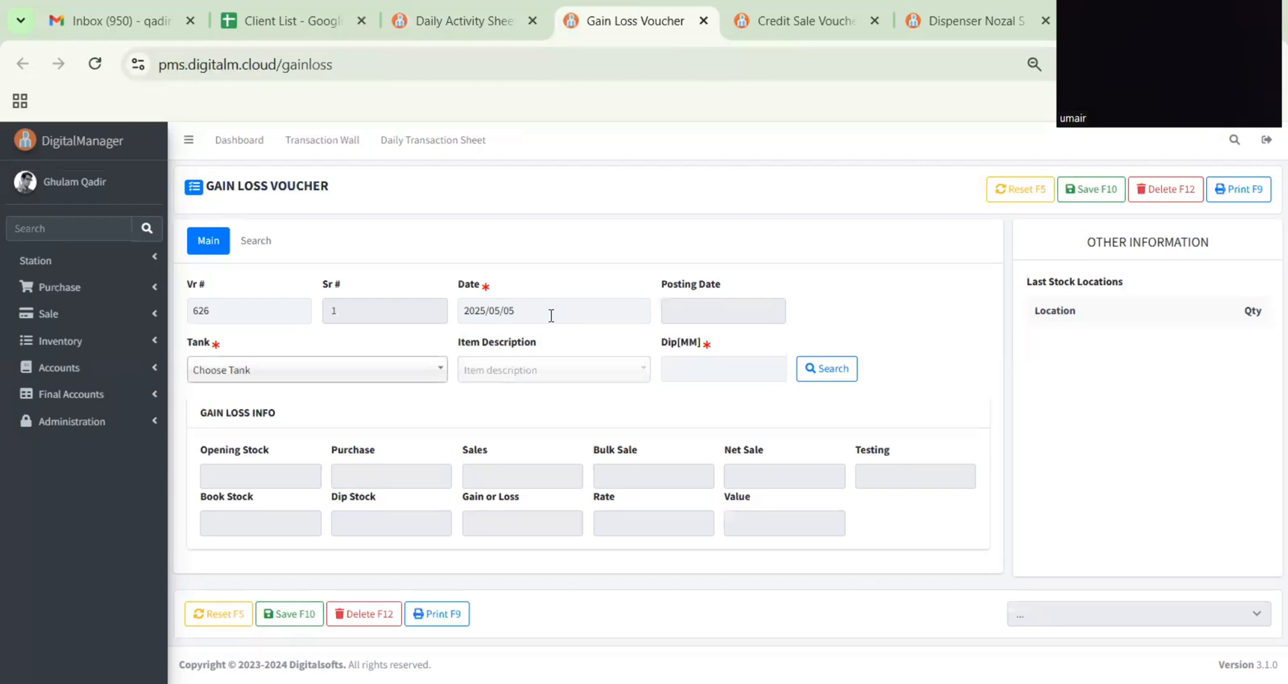
left_click(405, 373)
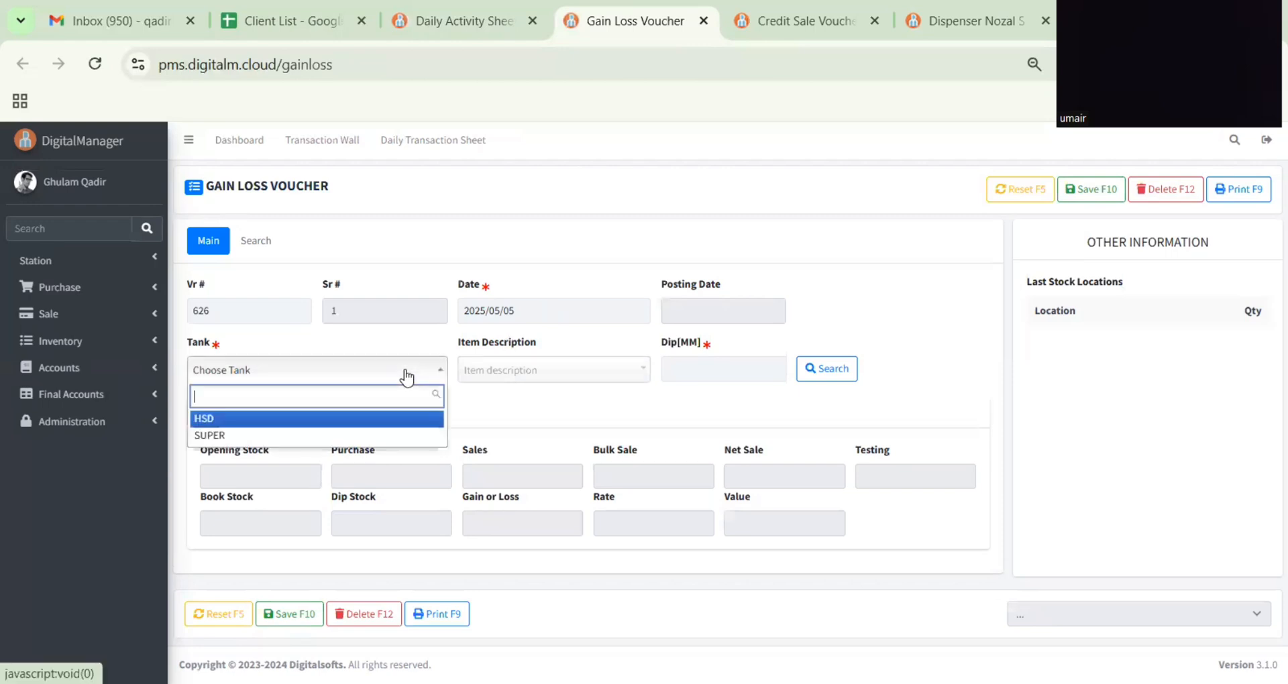
left_click(321, 416)
left_click(756, 376)
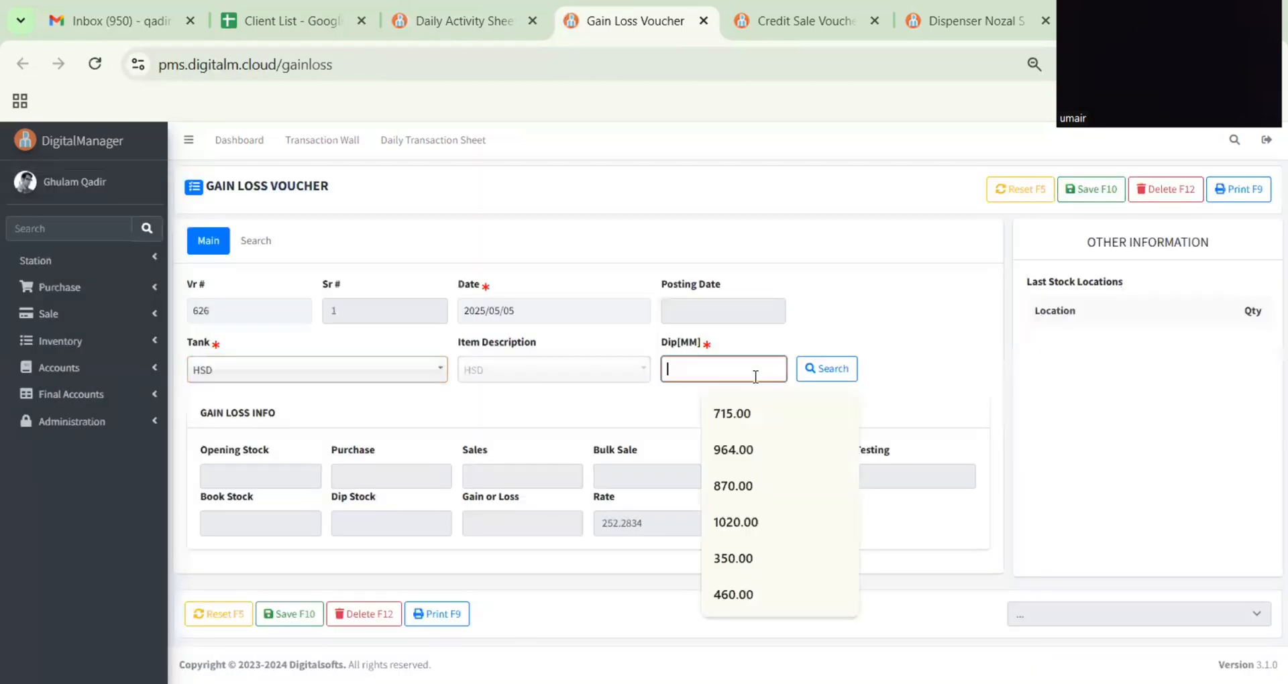
type("12000")
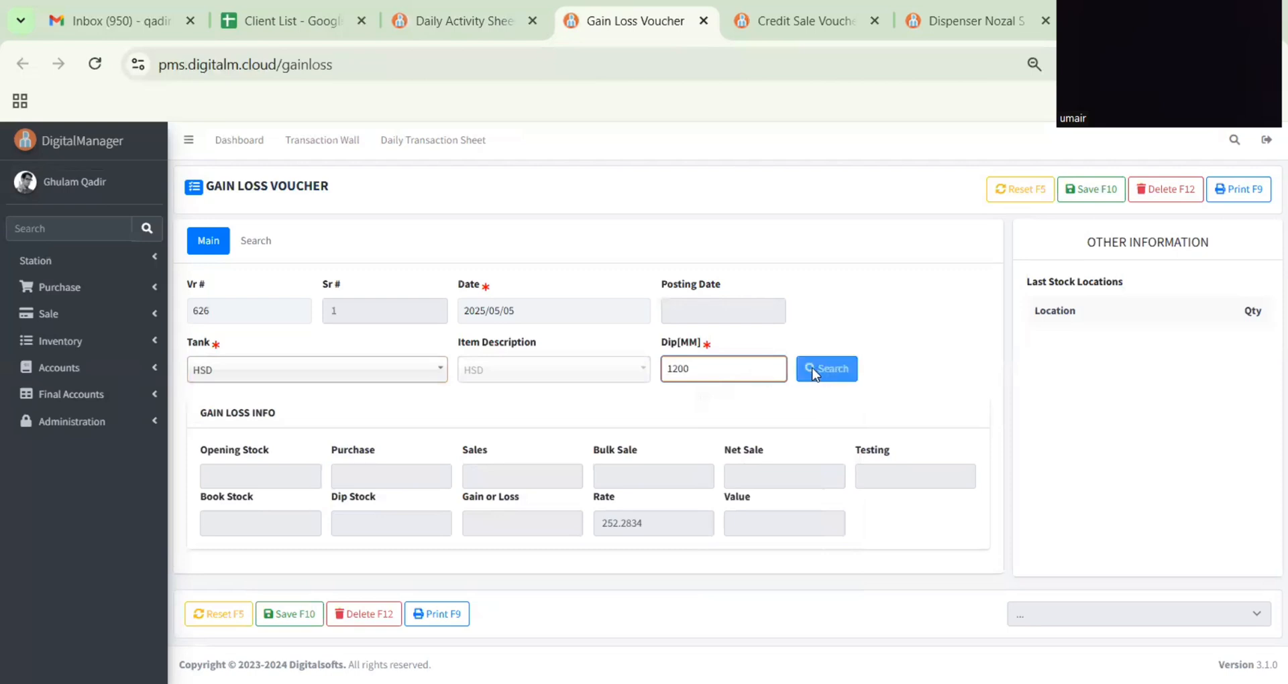
left_click(809, 373)
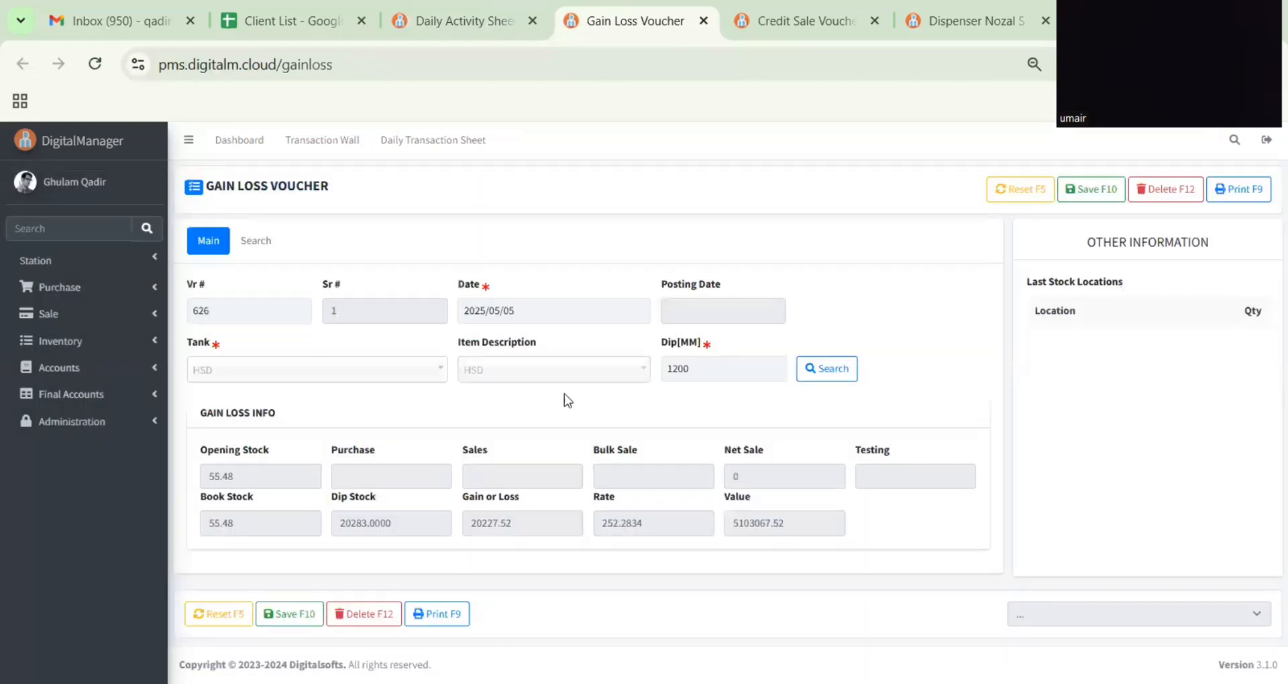
Step: Review the previous gain loss vouchers 625 and 624, and return to the daily activity sheet
left_click(247, 313)
key("Down")
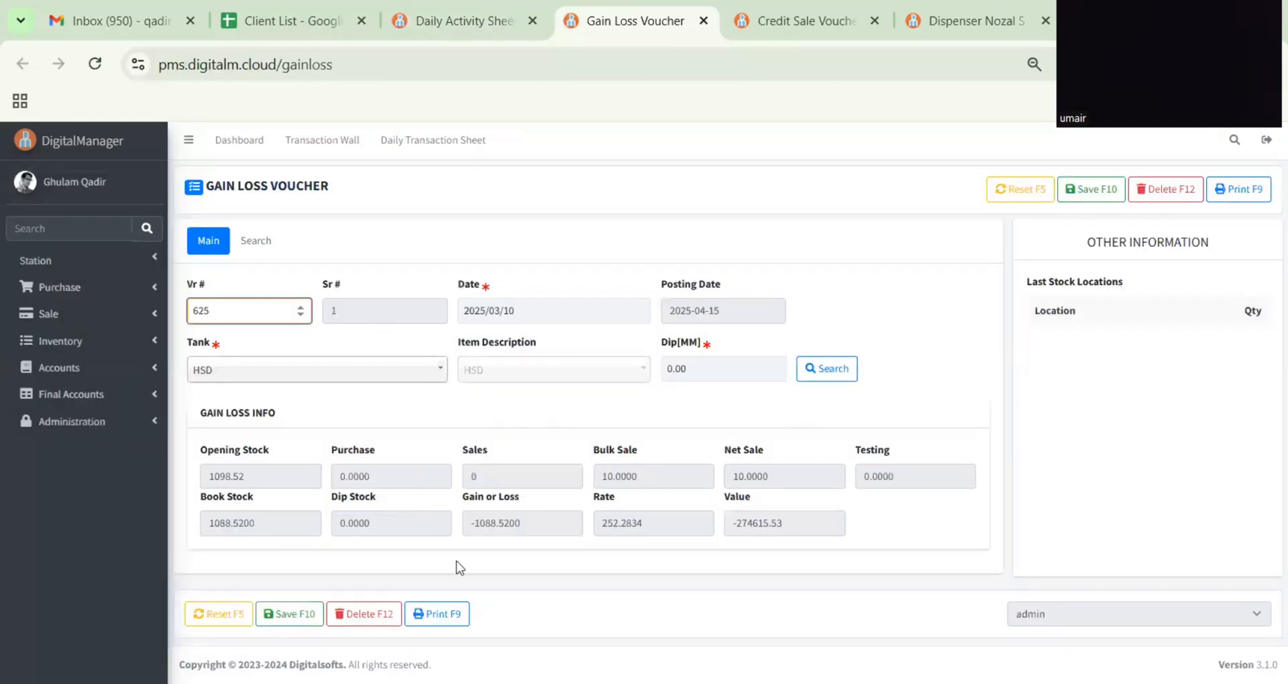
key("Down")
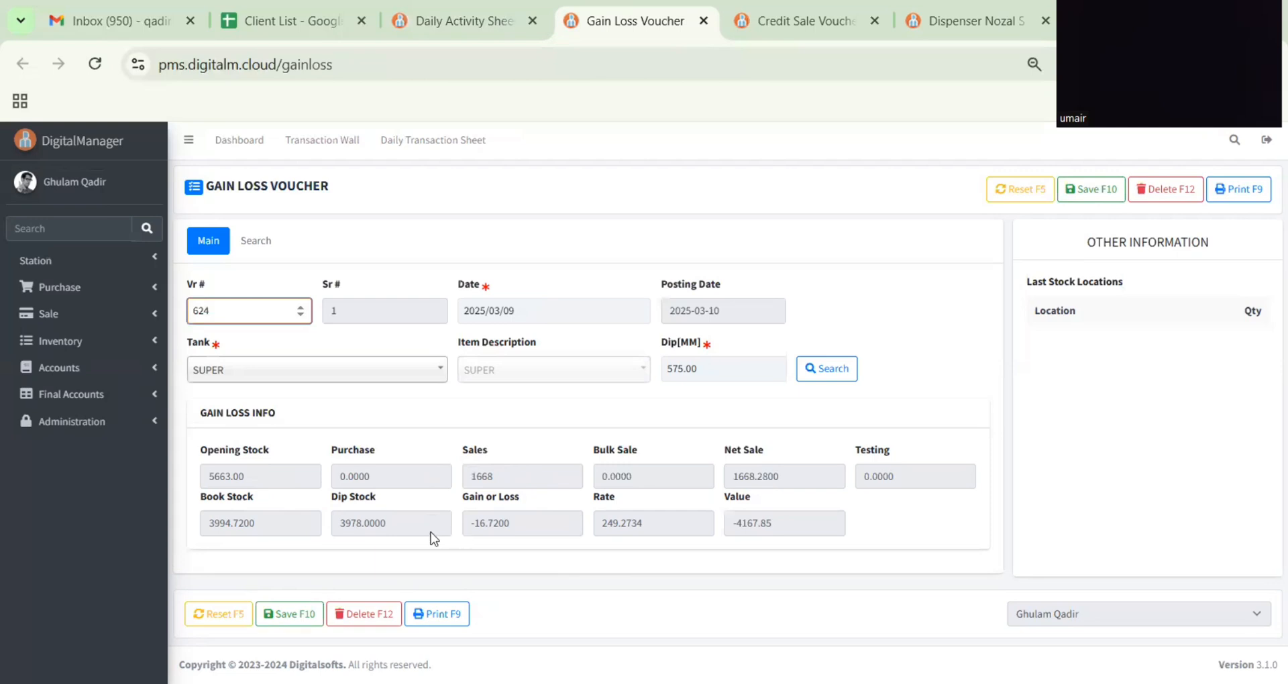
left_click(462, 41)
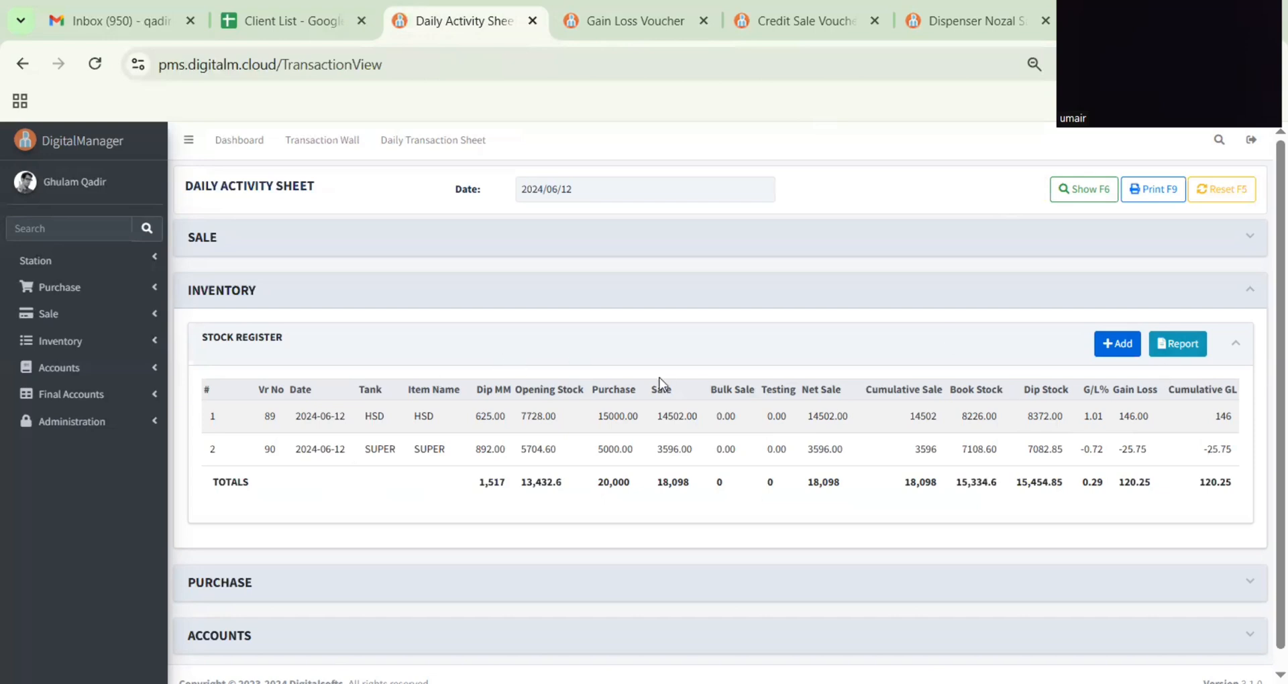
Step: Collapse the Inventory section, review the Fuel Purchase table, and switch from the Purchase section to Accounts
left_click(480, 301)
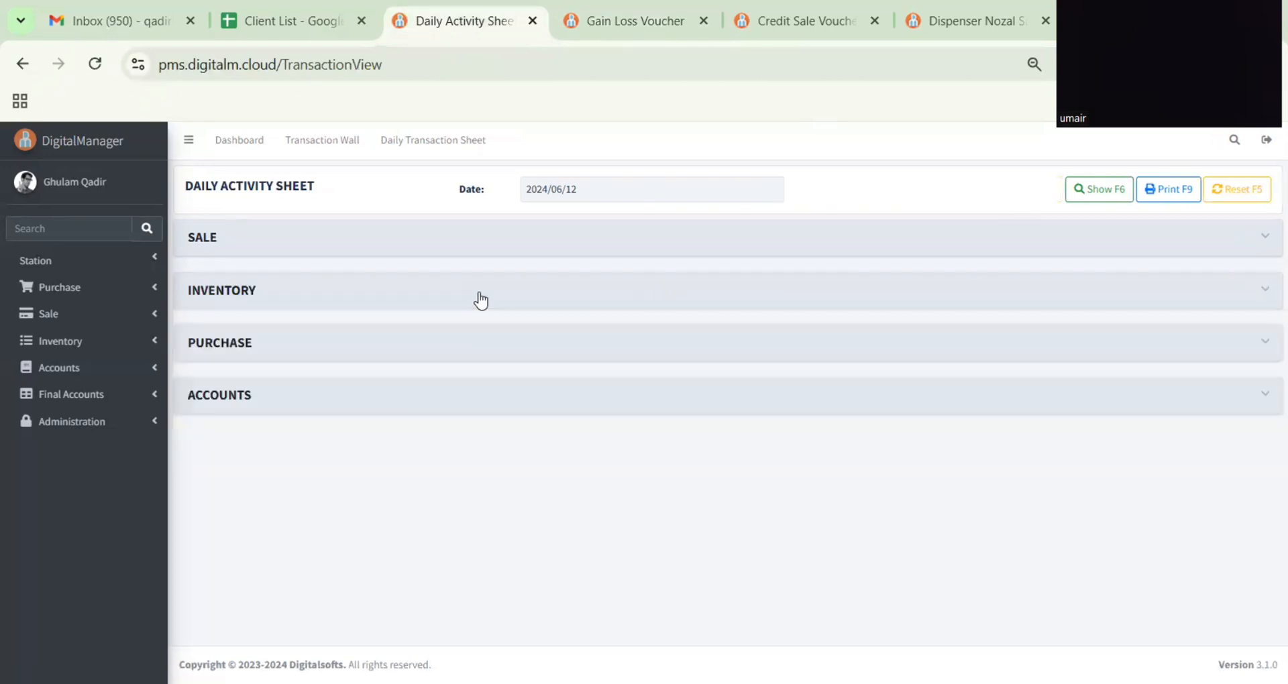
left_click(442, 342)
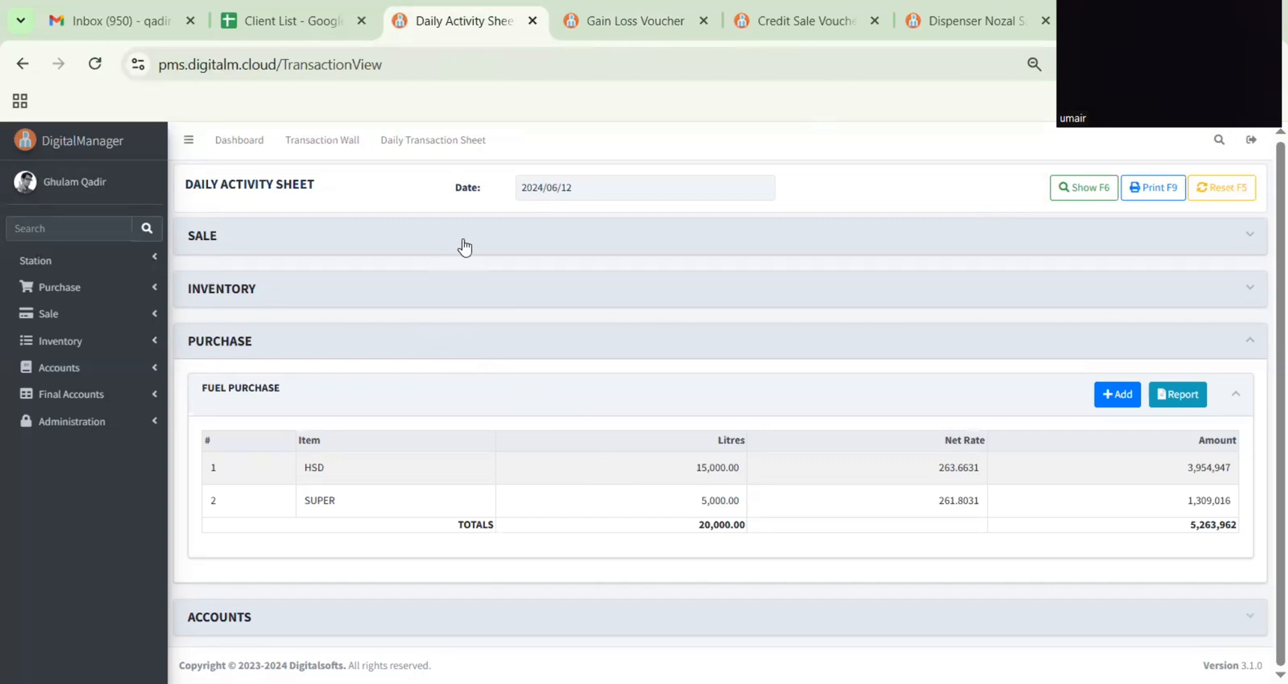
left_click(725, 466)
left_click(430, 354)
left_click(413, 403)
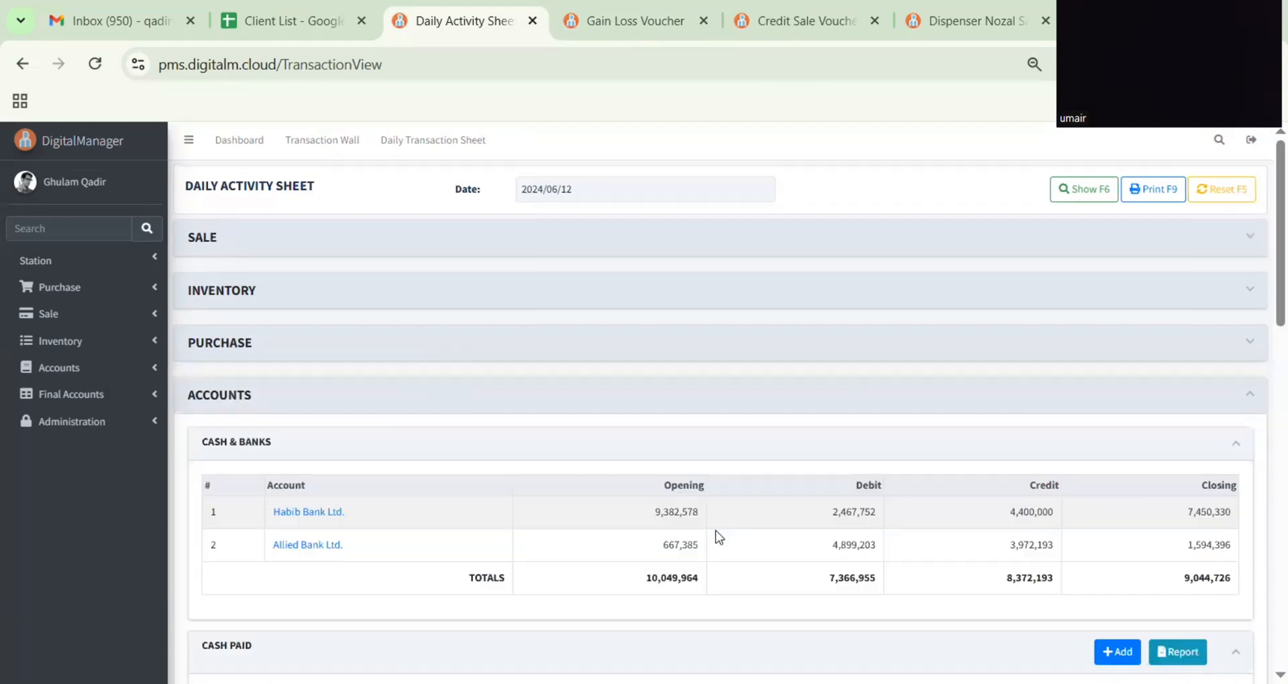
Step: Review the Cash & Banks balances and Cash Paid entries, and open a new cash payment voucher from Cash Paid
scroll(718, 537, "down", 2)
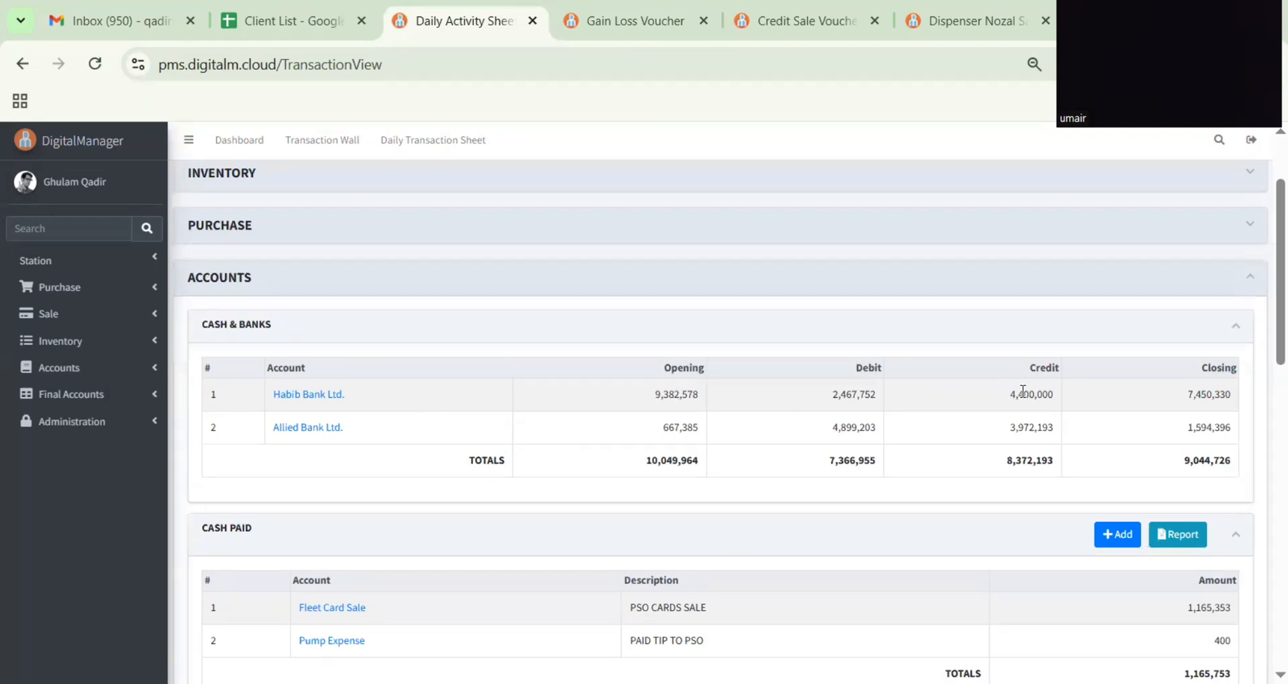
double_click(1210, 400)
scroll(780, 424, "down", 2)
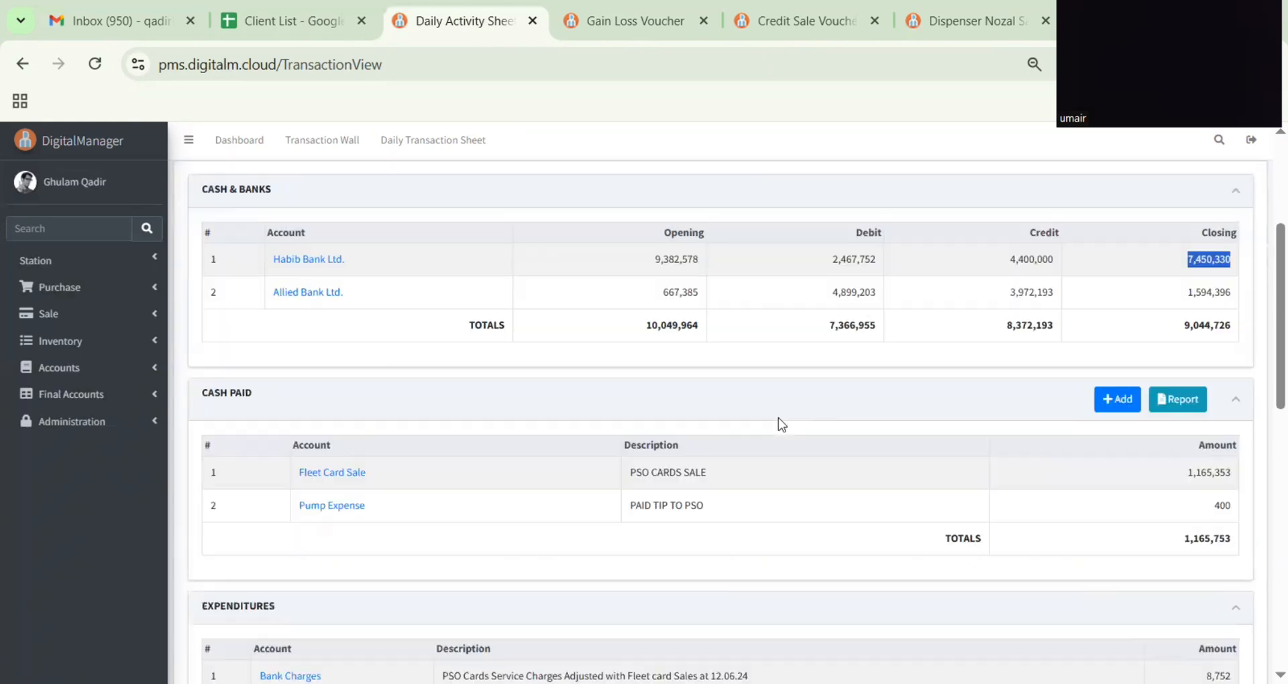
scroll(781, 425, "down", 1)
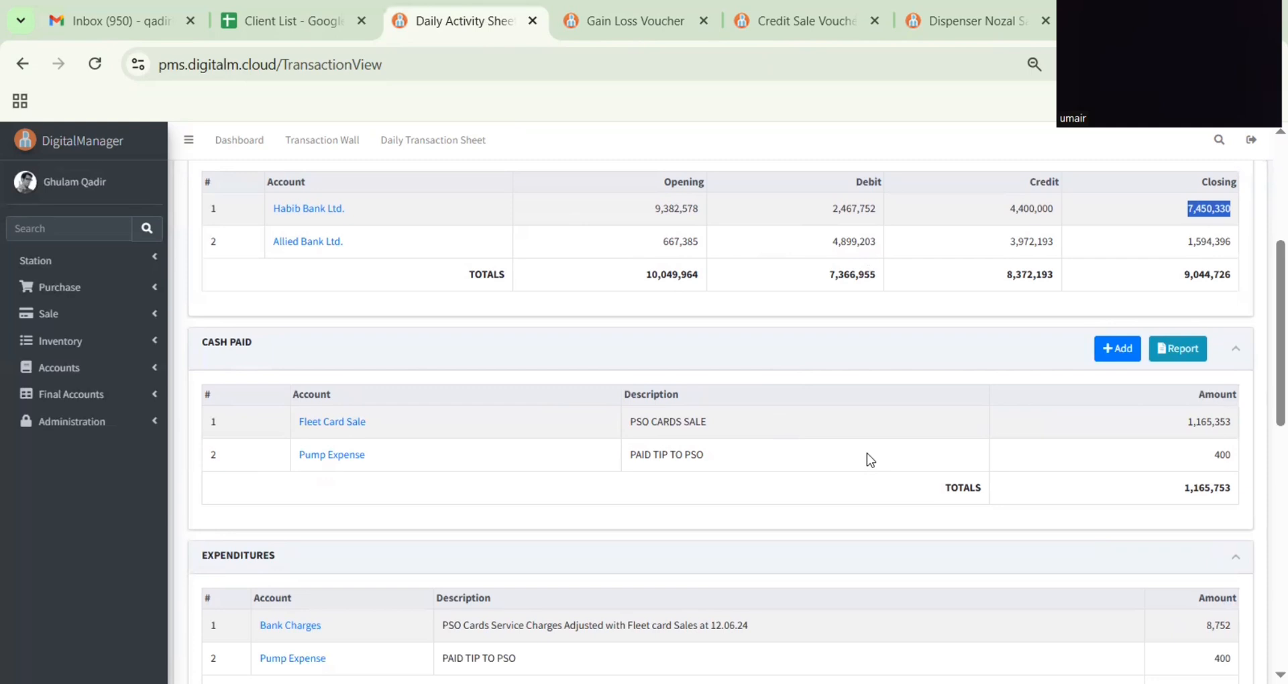
scroll(869, 460, "up", 2)
scroll(869, 461, "down", 2)
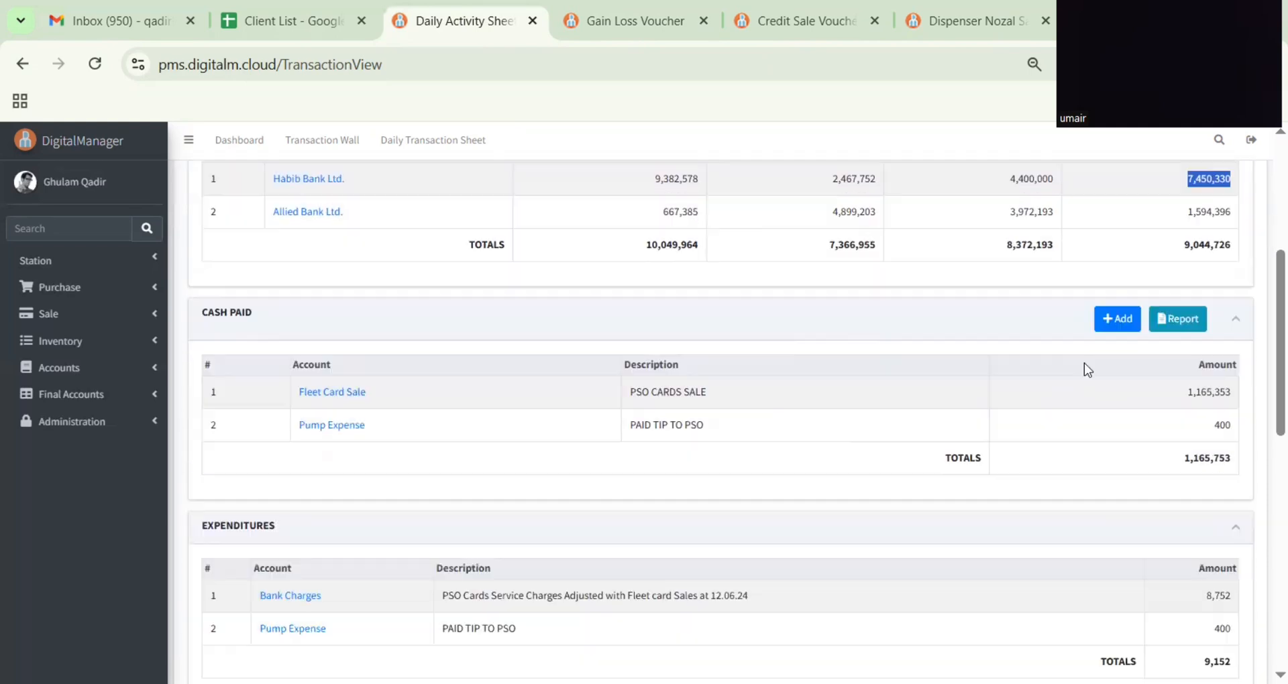
left_click(1117, 319)
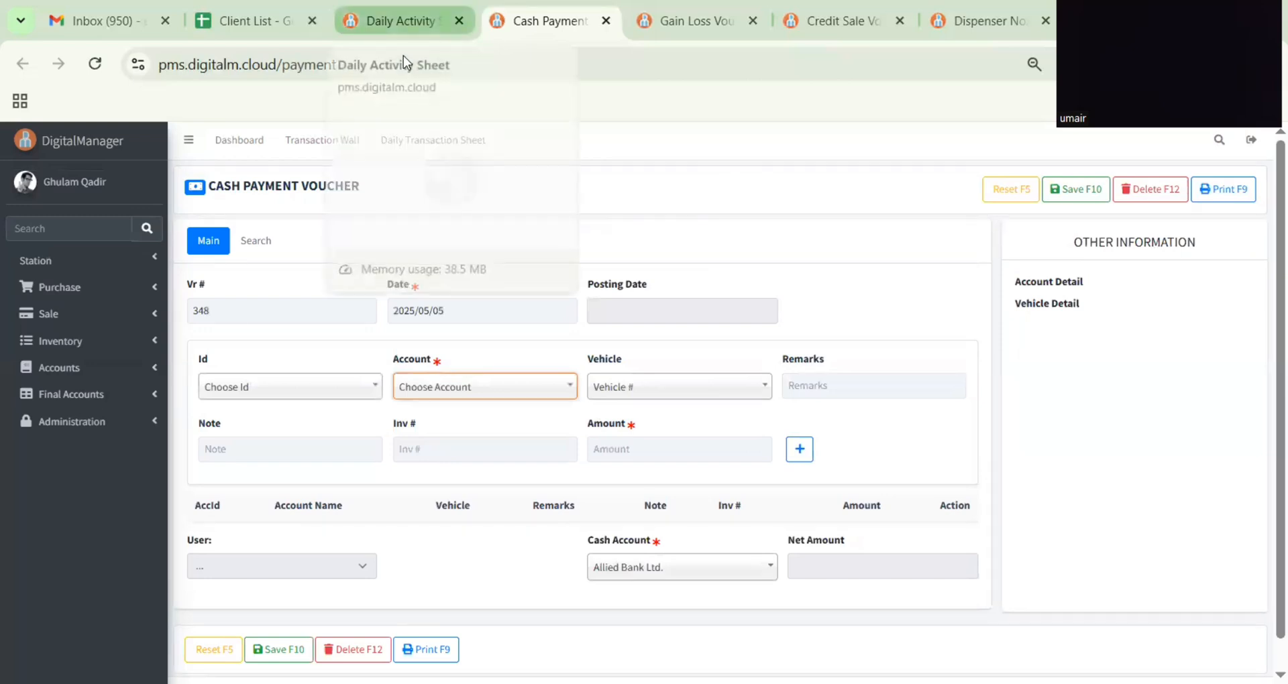
Step: Return to the daily activity sheet and examine the Expenditures and Debitors tables in the Accounts section
left_click(404, 26)
scroll(845, 406, "down", 3)
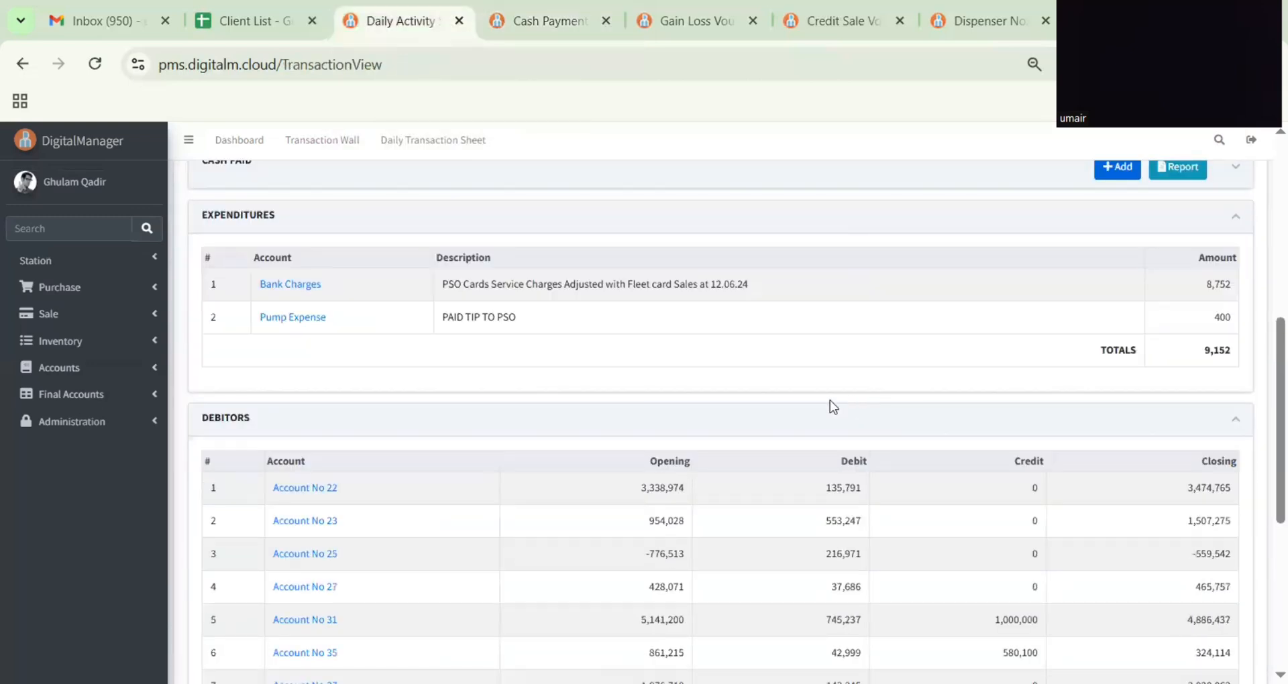
scroll(776, 383, "up", 3)
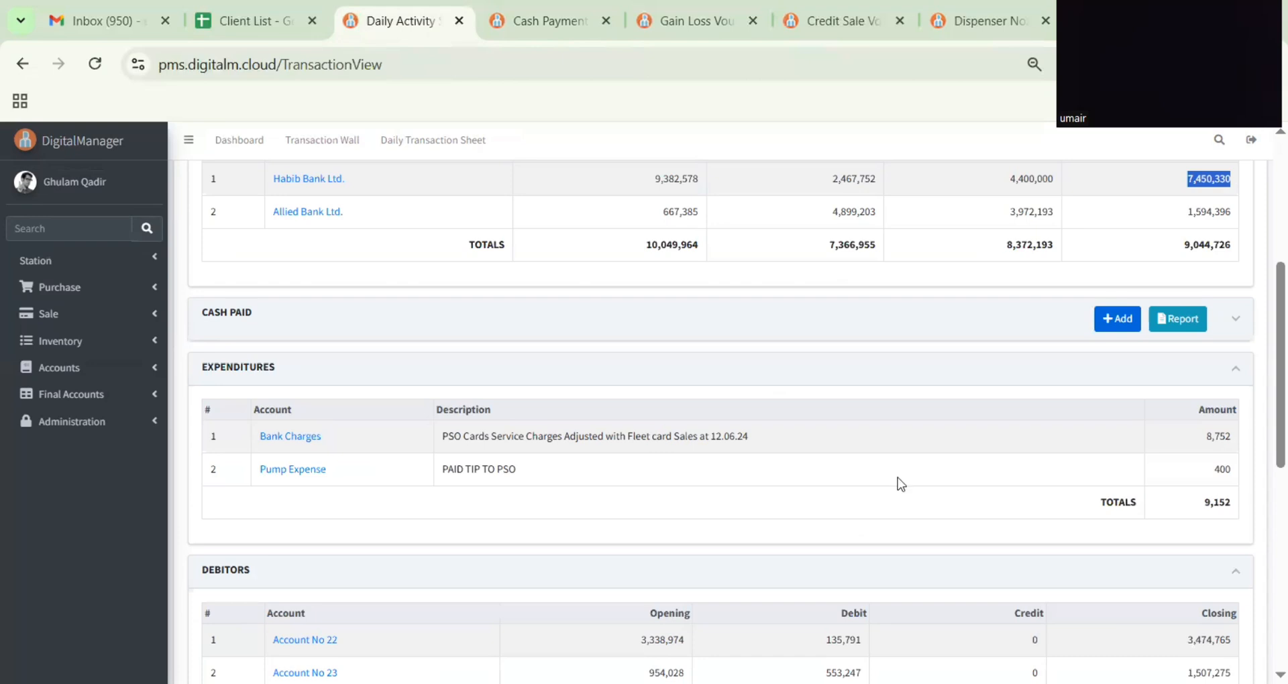
scroll(900, 484, "down", 2)
scroll(900, 484, "down", 1)
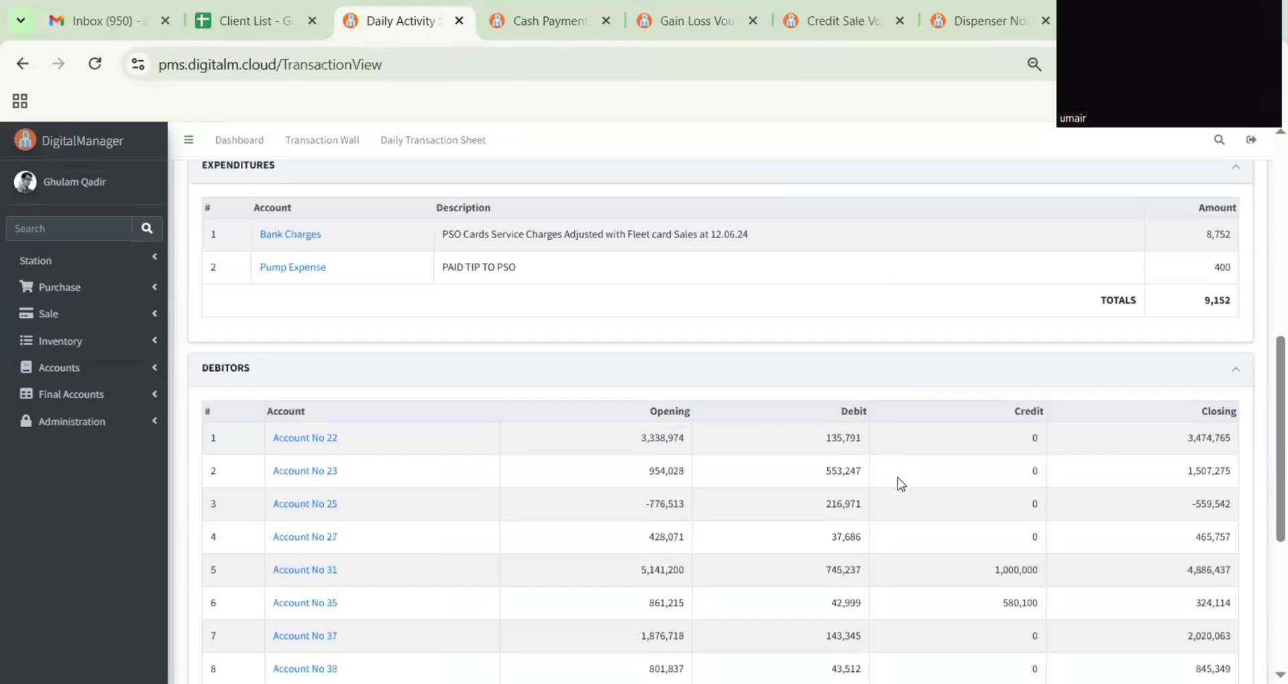
scroll(337, 374, "down", 1)
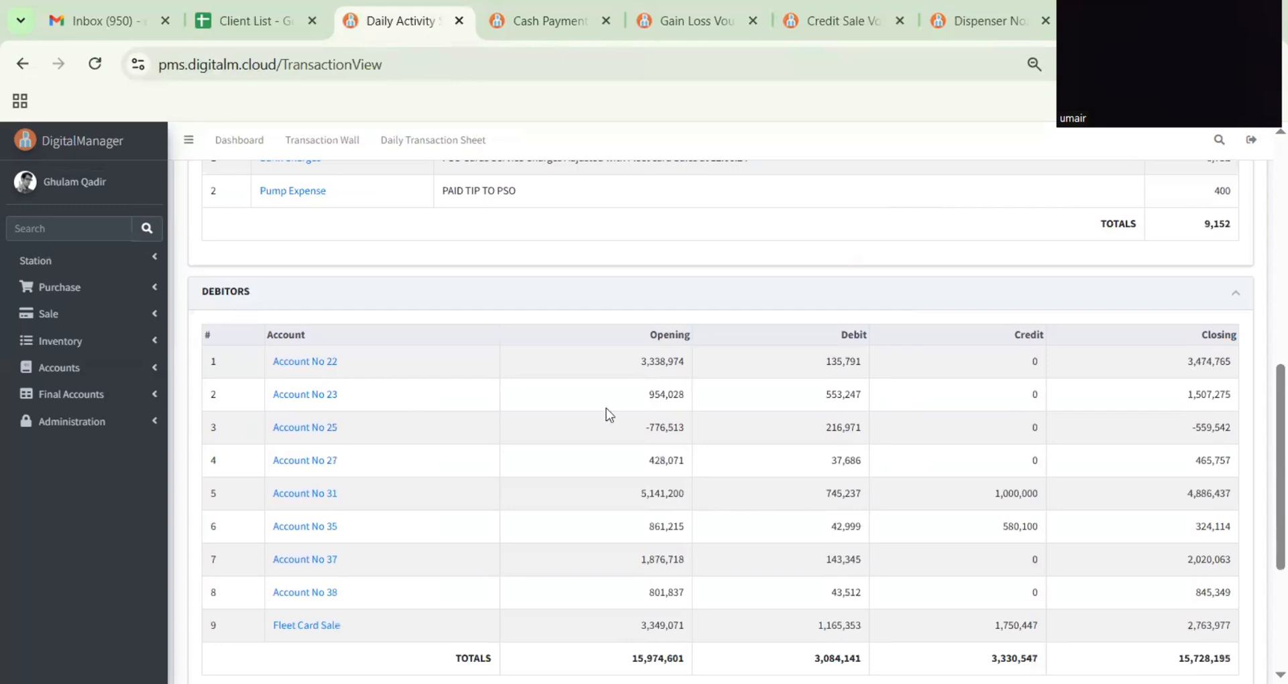
scroll(610, 414, "up", 2)
scroll(609, 414, "down", 2)
scroll(609, 414, "up", 8)
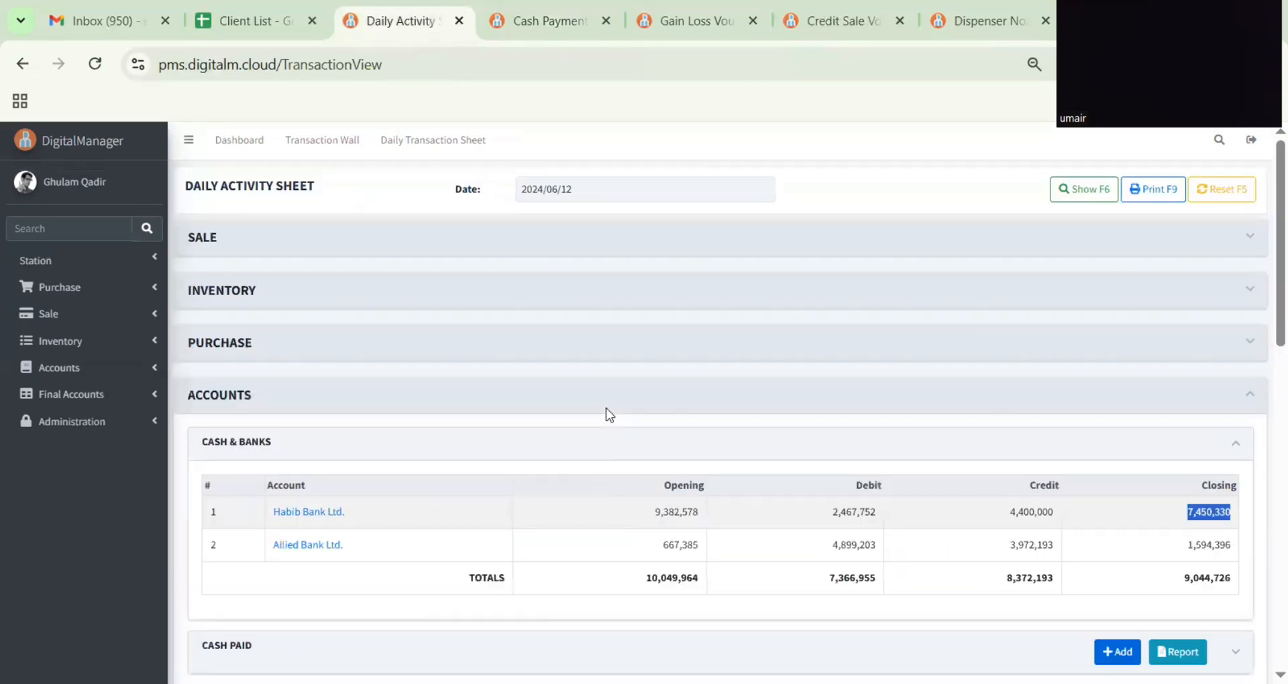
Step: Expand the Sale section and look through its Lube Sale and Credit Sale tables down to the Creditors table
left_click(469, 244)
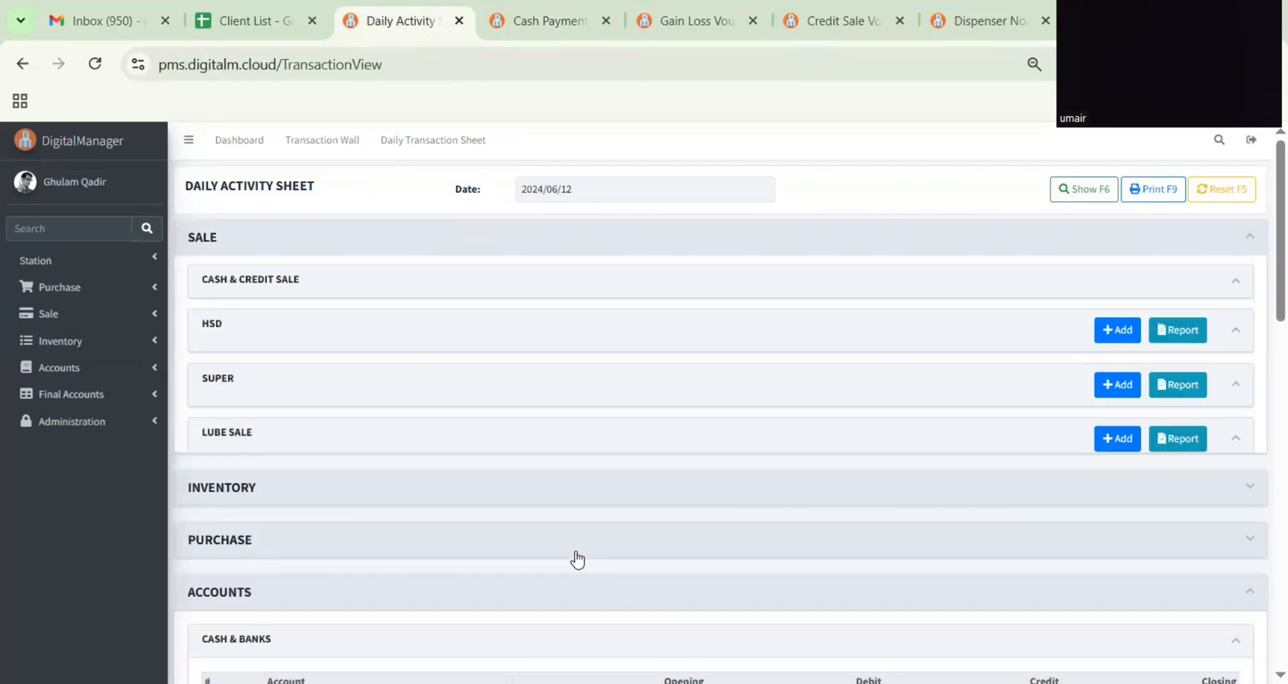
scroll(577, 558, "down", 14)
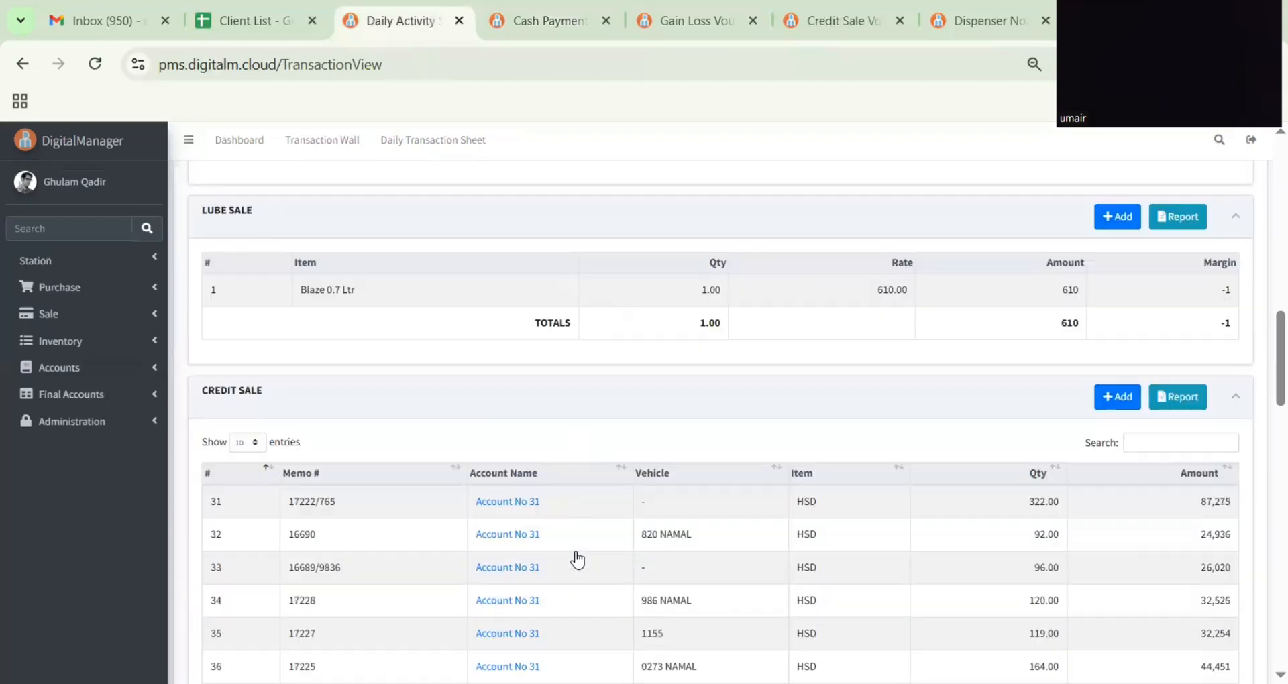
scroll(577, 559, "down", 4)
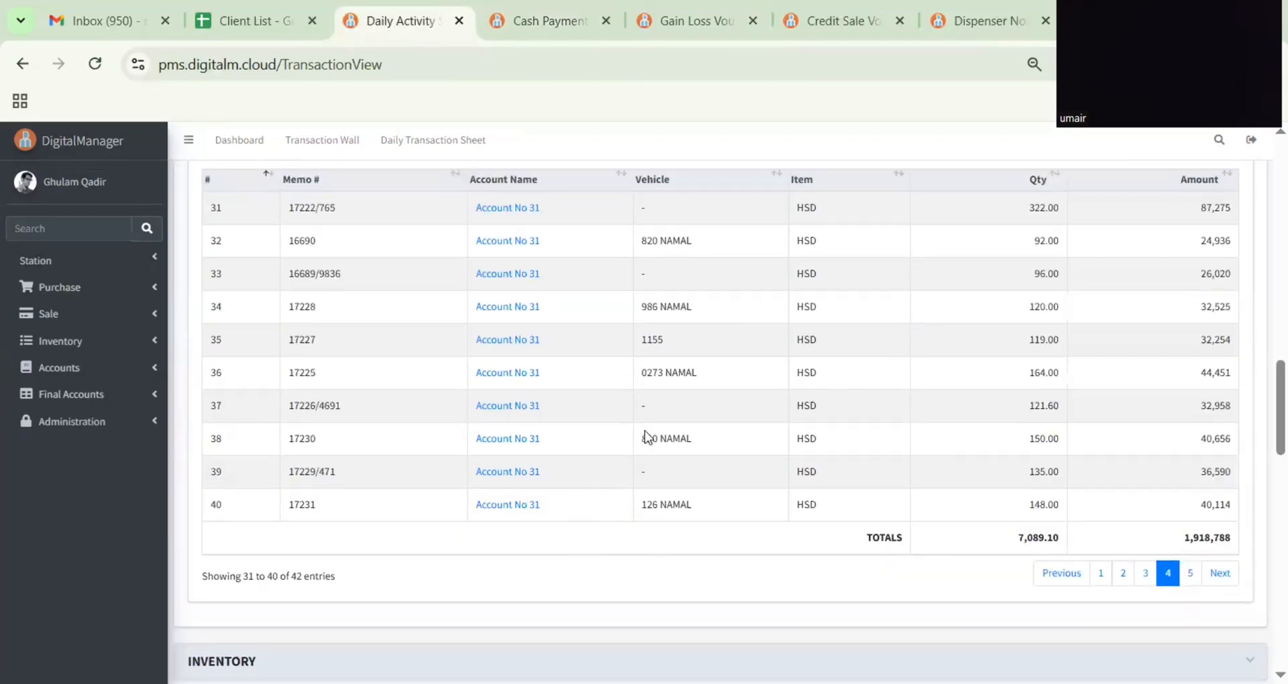
scroll(651, 436, "down", 18)
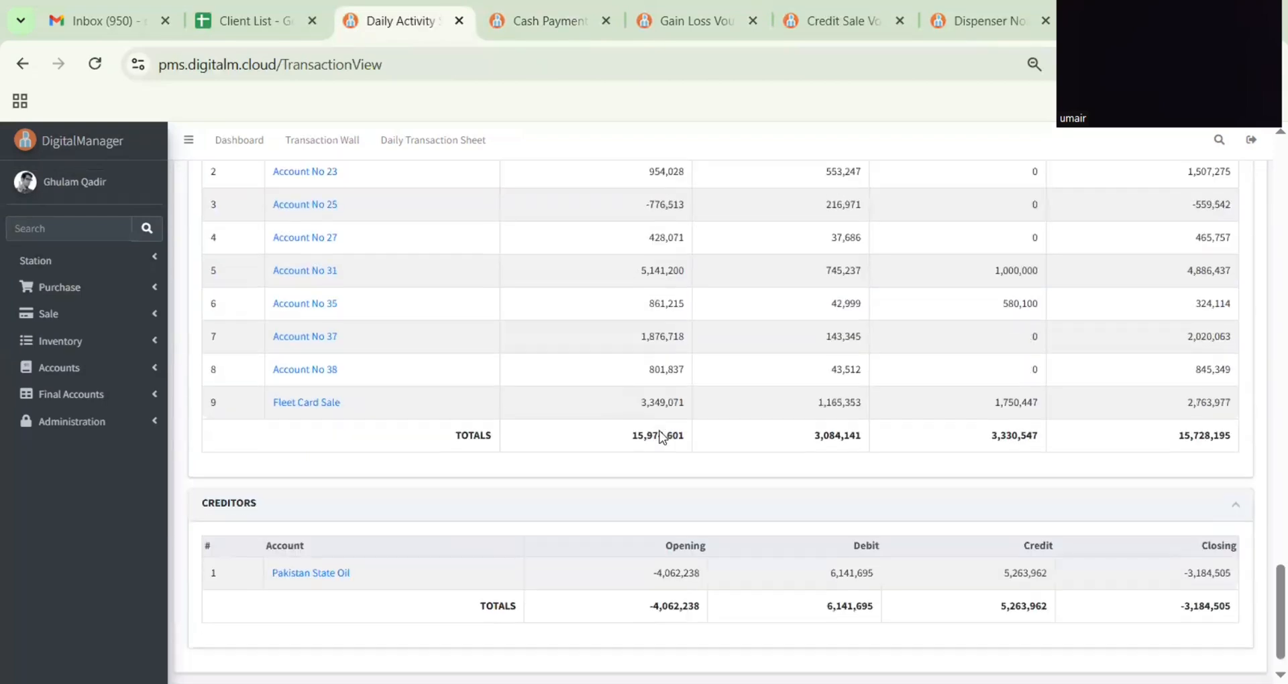
Step: Examine the opening, debit, credit and closing amounts of the fifth account in the Debitors table
scroll(661, 437, "up", 3)
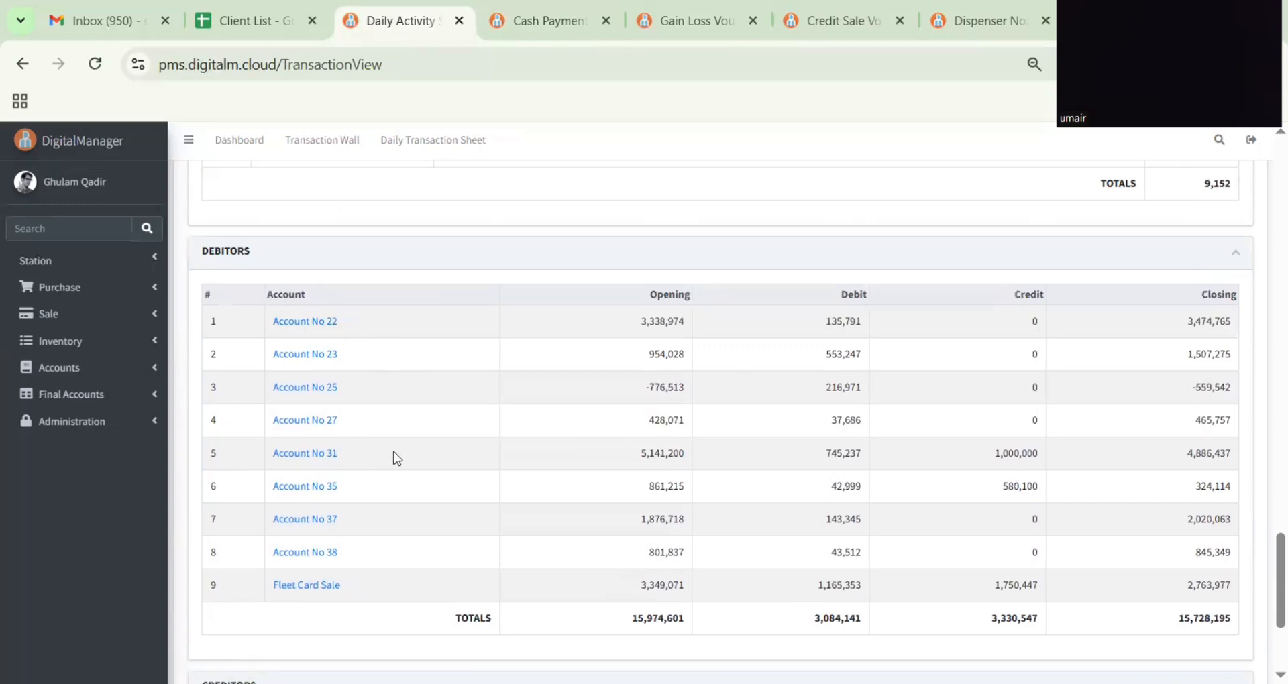
double_click(657, 453)
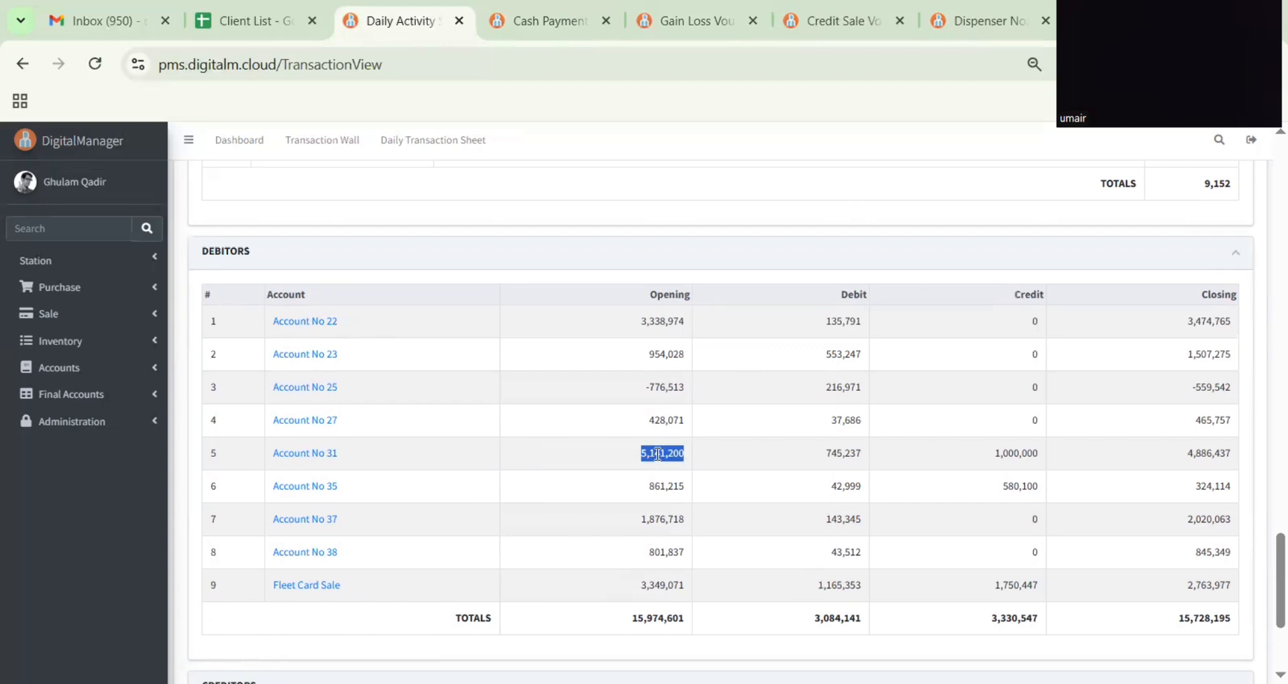
double_click(837, 454)
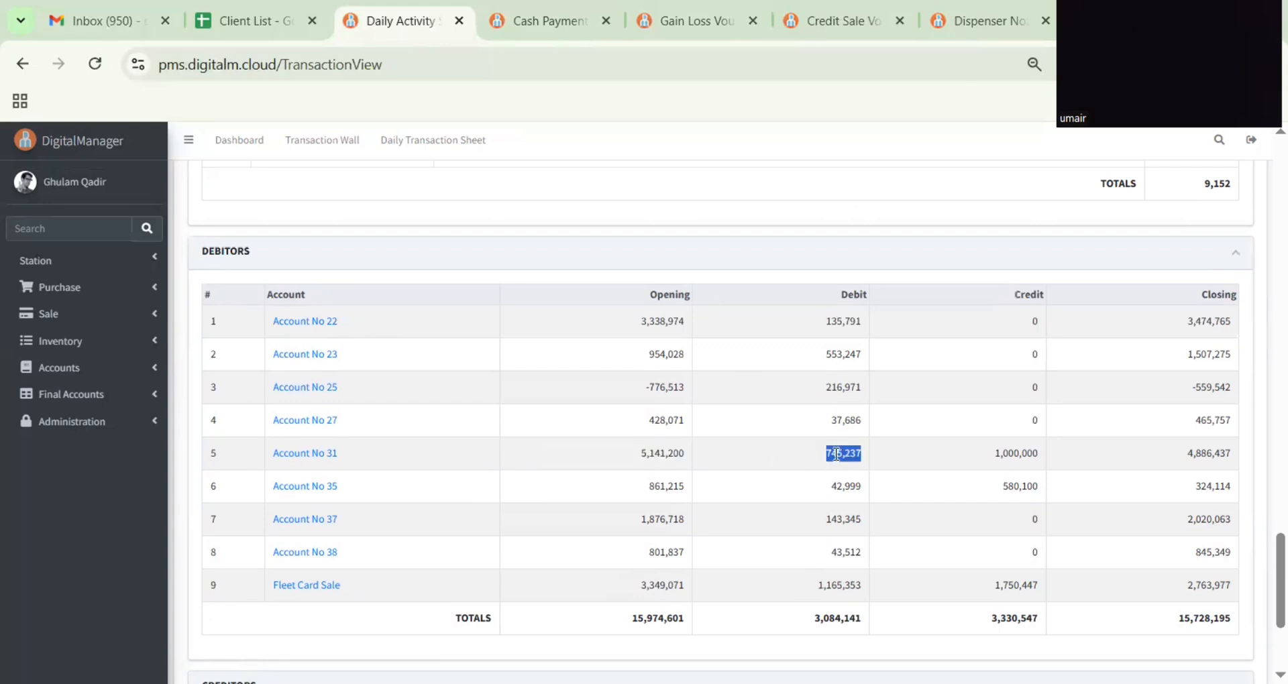
left_click(1010, 454)
double_click(1202, 456)
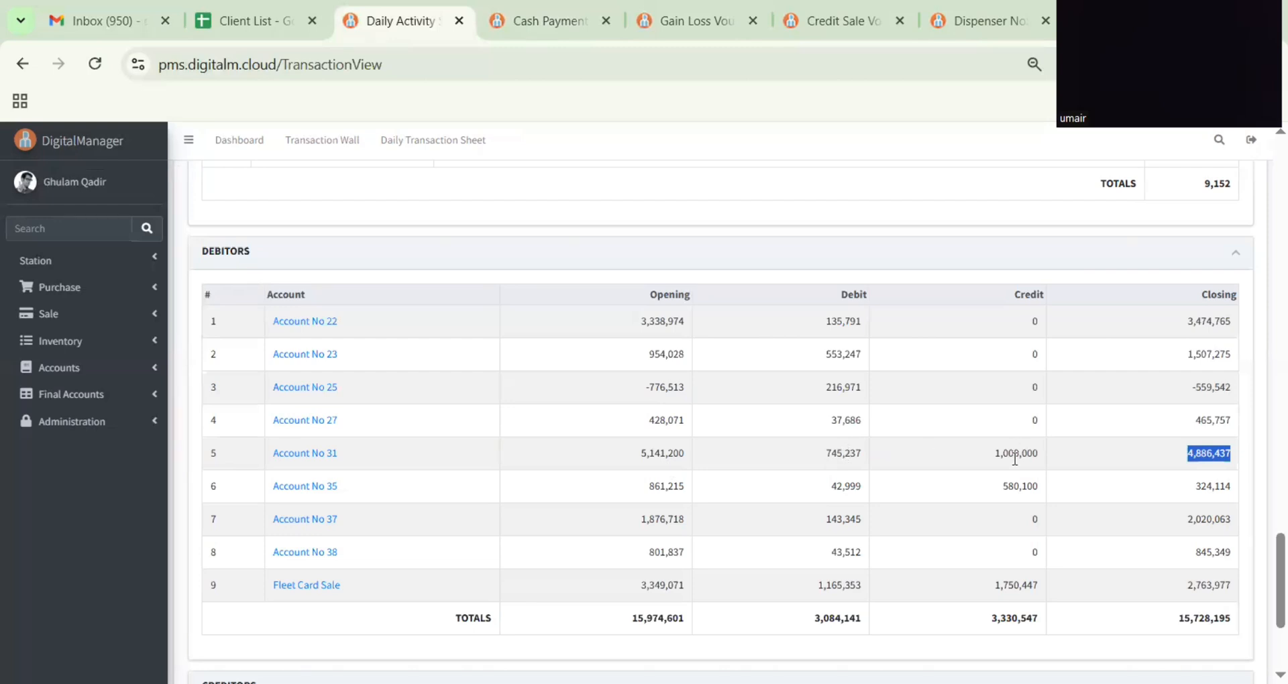
Step: Check the Pakistan State Oil closing balance in the Creditors table and go back over the Debitors and Expenditures tables
scroll(1063, 478, "down", 1)
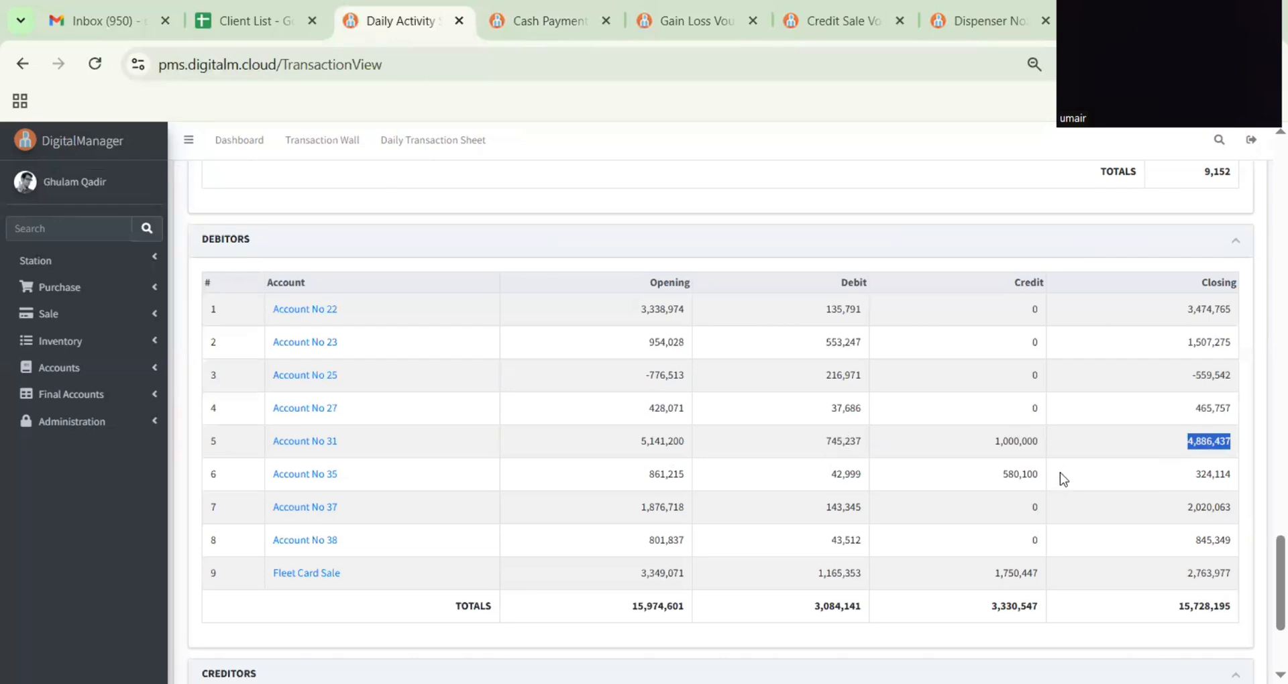
scroll(1064, 478, "down", 1)
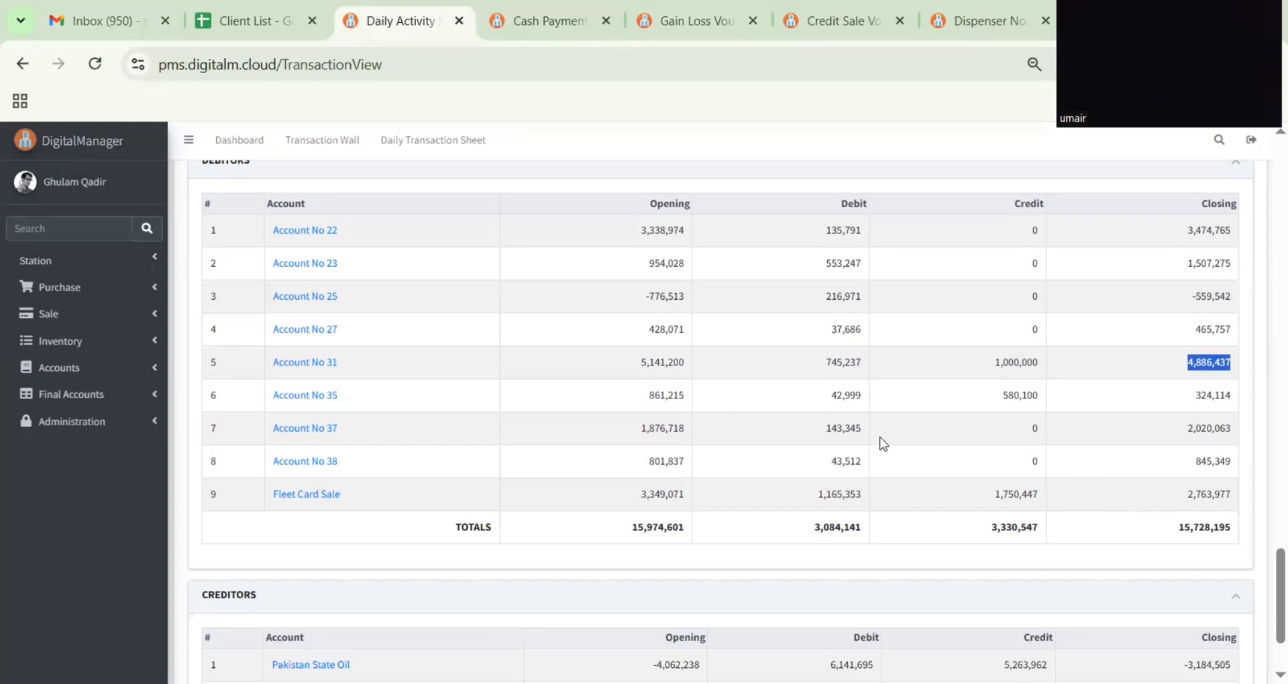
scroll(883, 443, "down", 2)
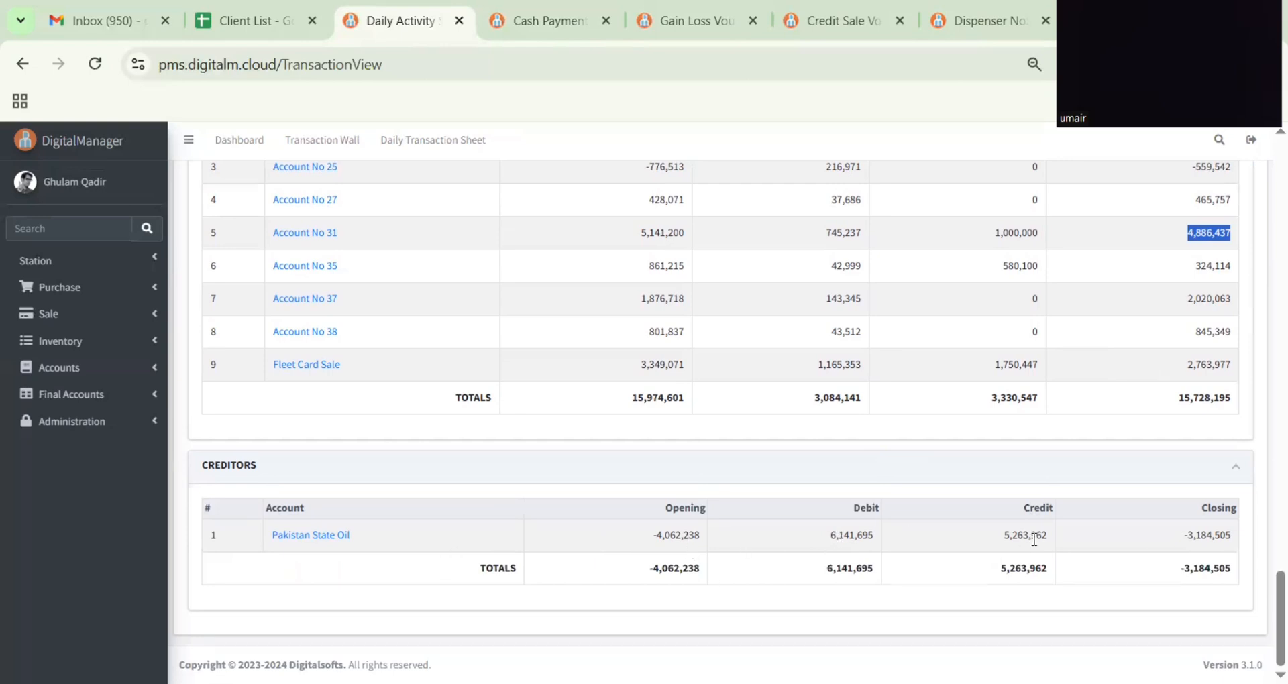
double_click(1203, 536)
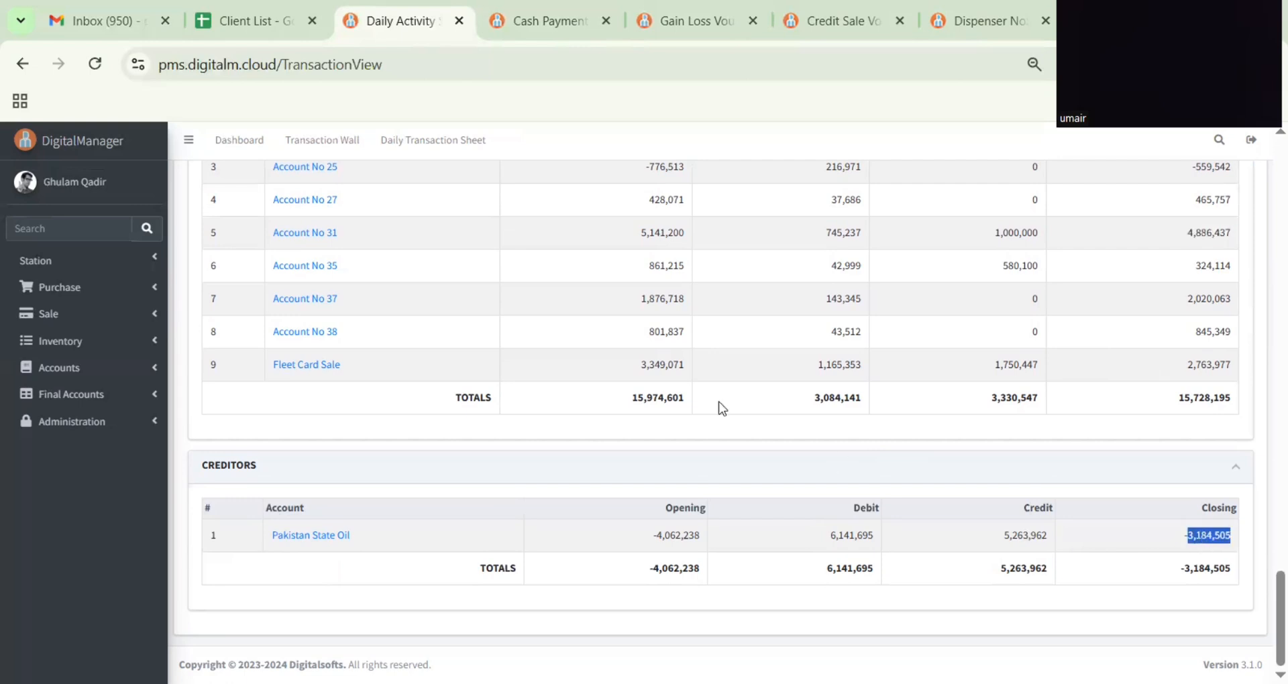
scroll(722, 408, "up", 4)
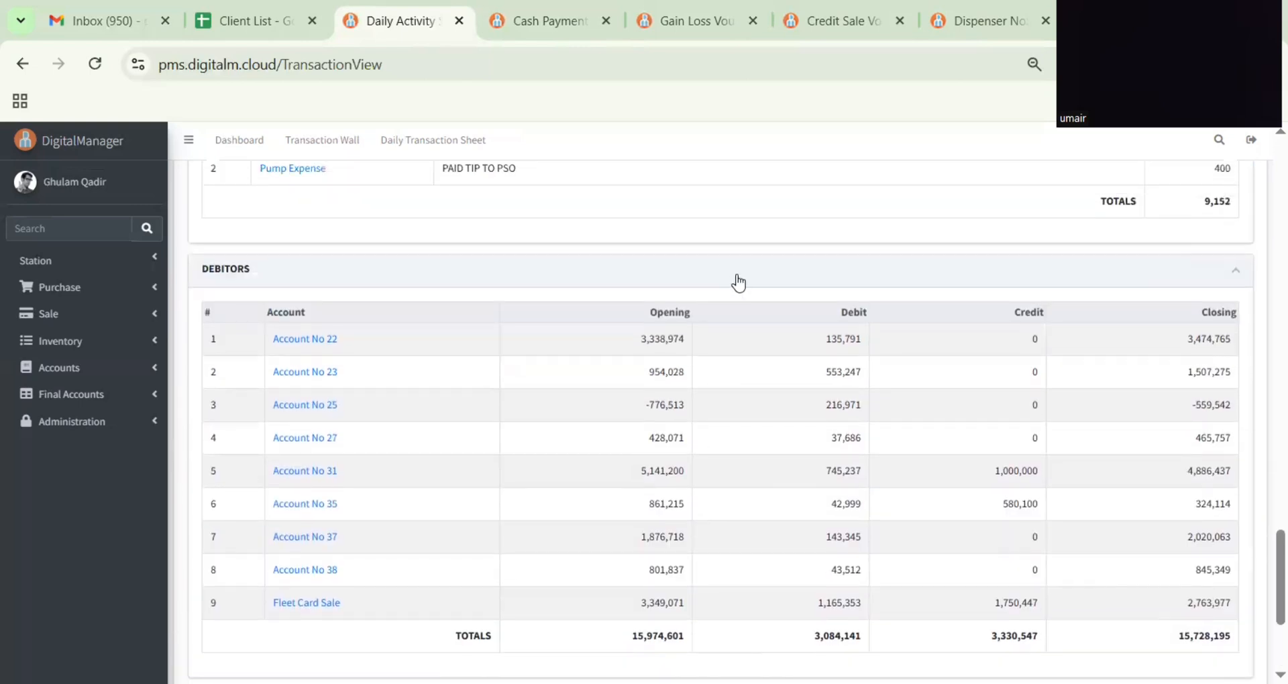
scroll(741, 394, "up", 4)
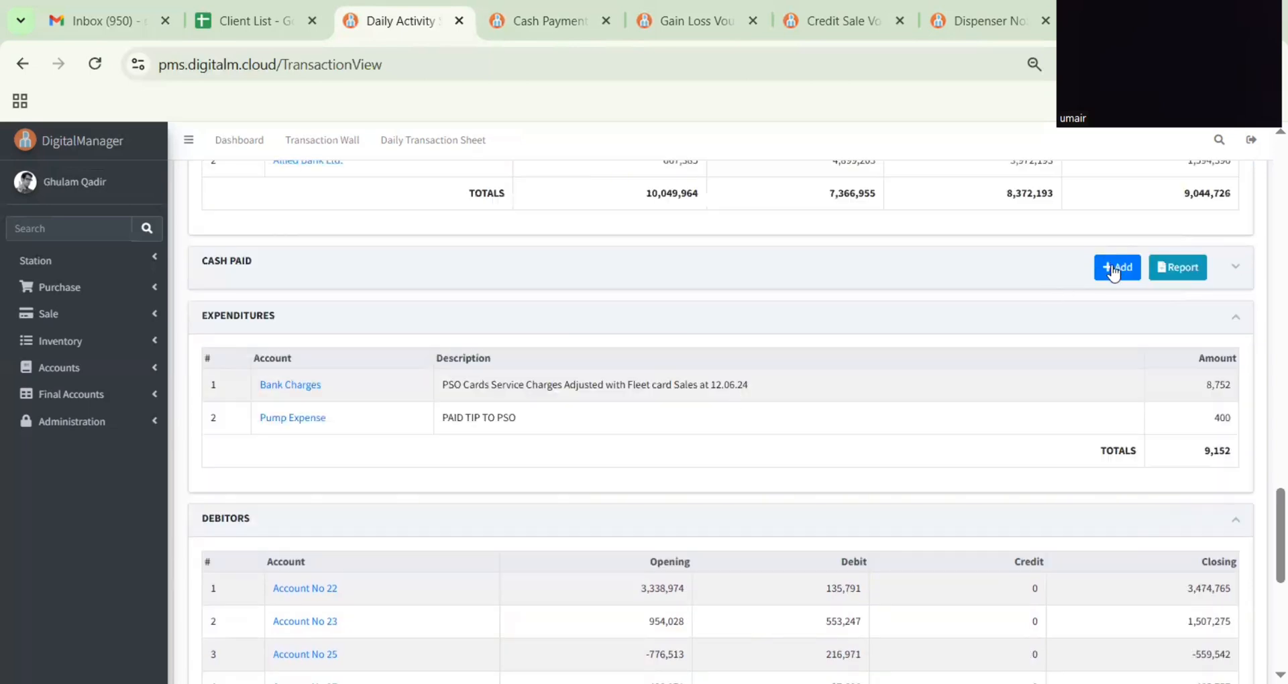
Step: Collapse the Debitors table and go back to the start of the daily activity sheet
scroll(725, 551, "down", 2)
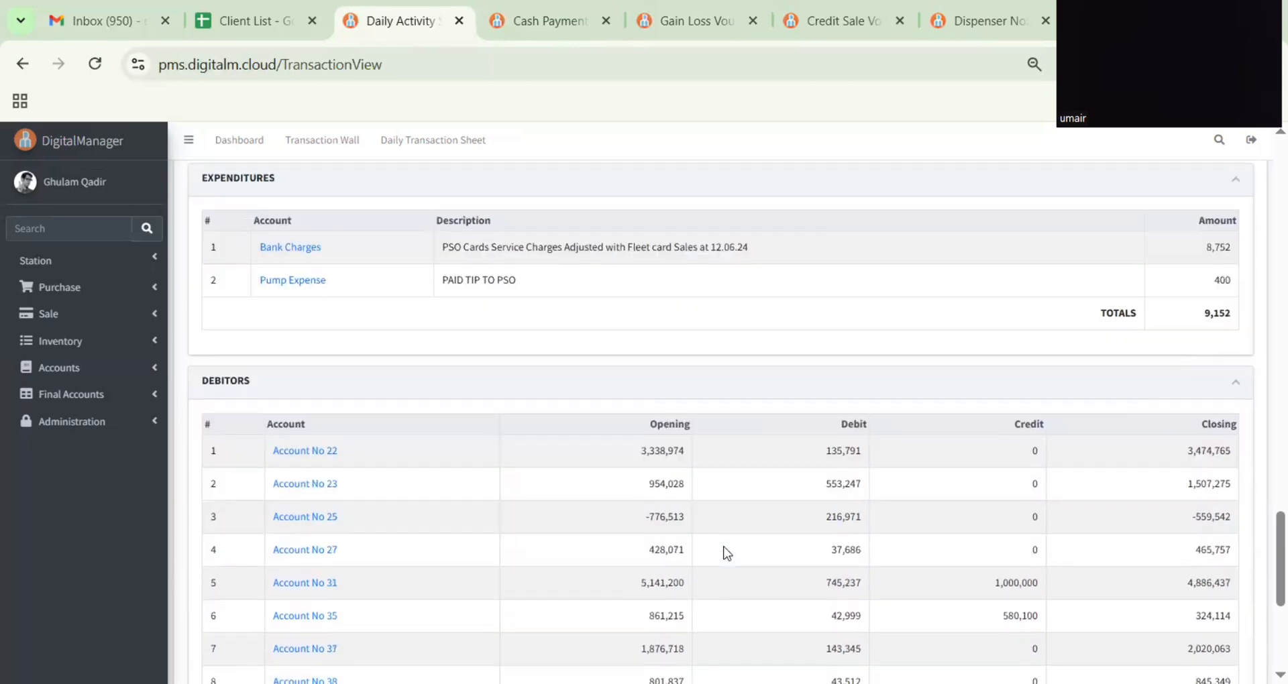
left_click(650, 389)
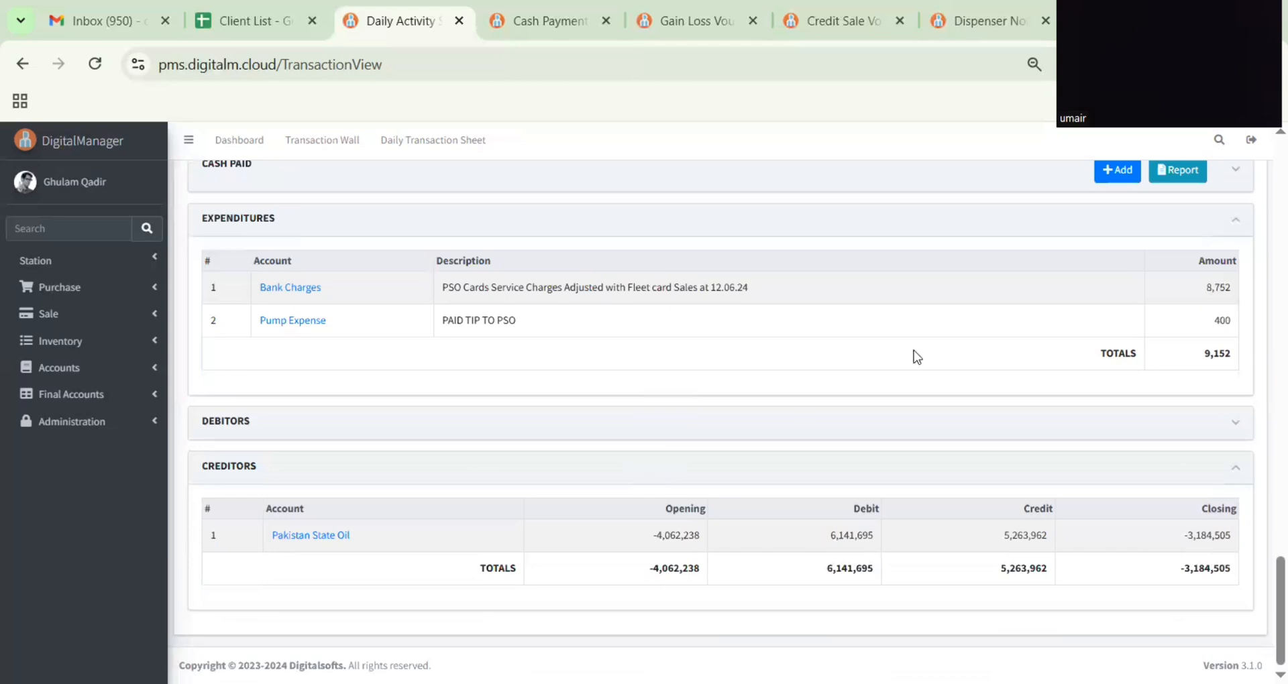
scroll(914, 357, "up", 15)
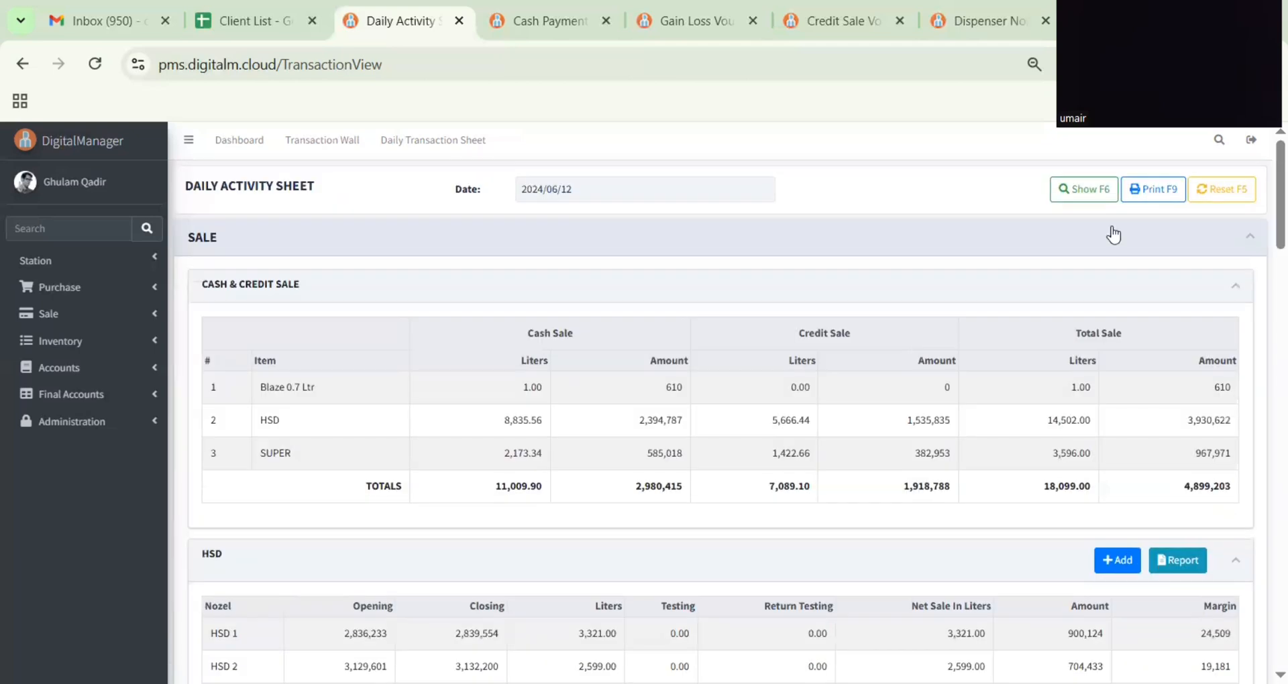
Step: Open the printable Daily Transaction Report for 2024/06/12 and look through its tables from Purchase to the Credit Sale Report
left_click(1153, 189)
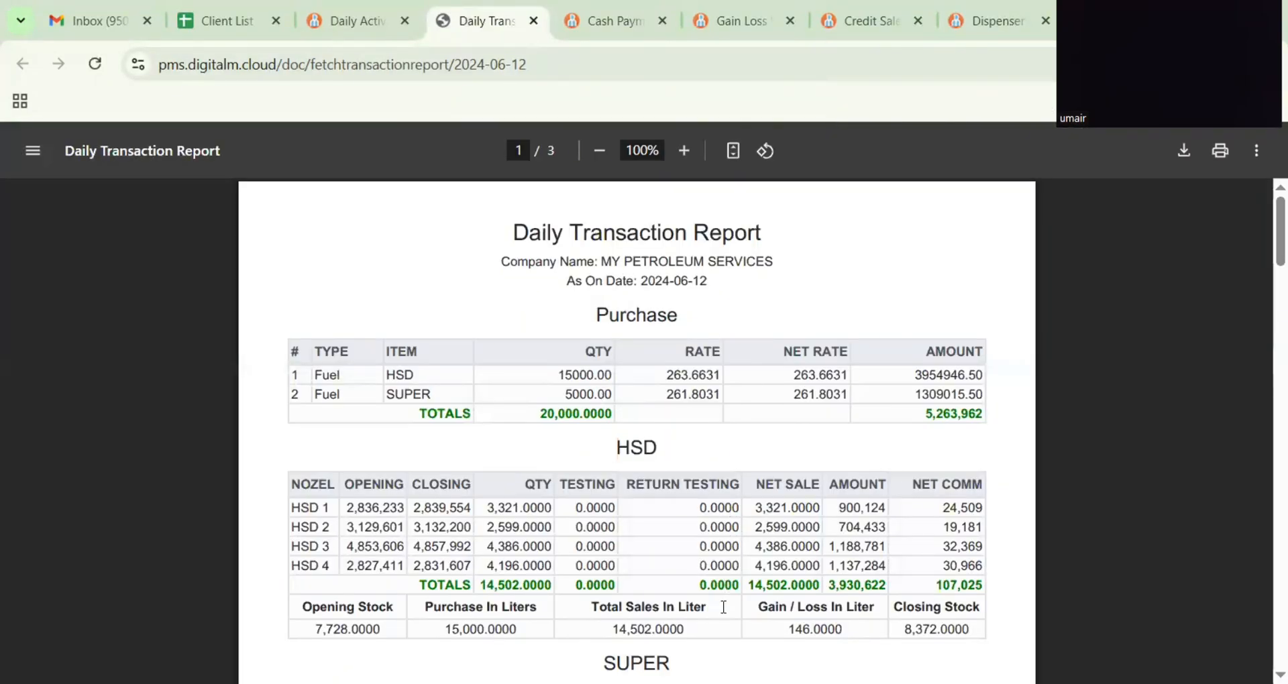
scroll(724, 607, "down", 2)
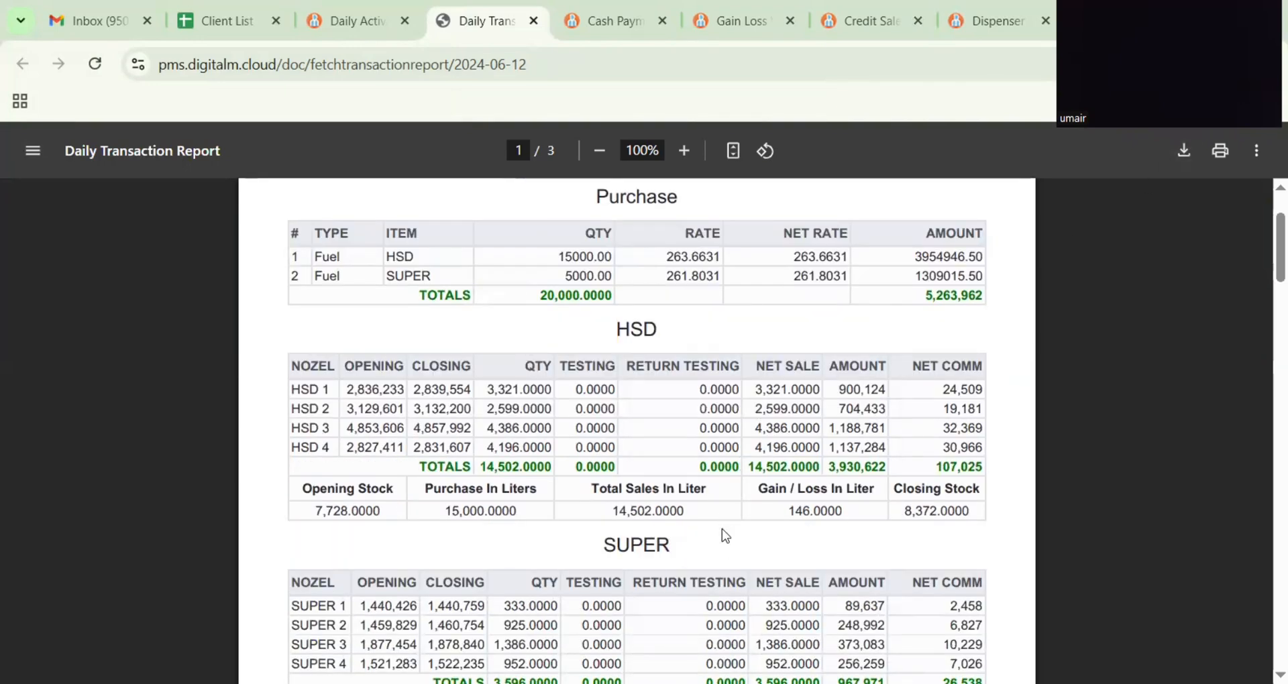
scroll(725, 536, "down", 7)
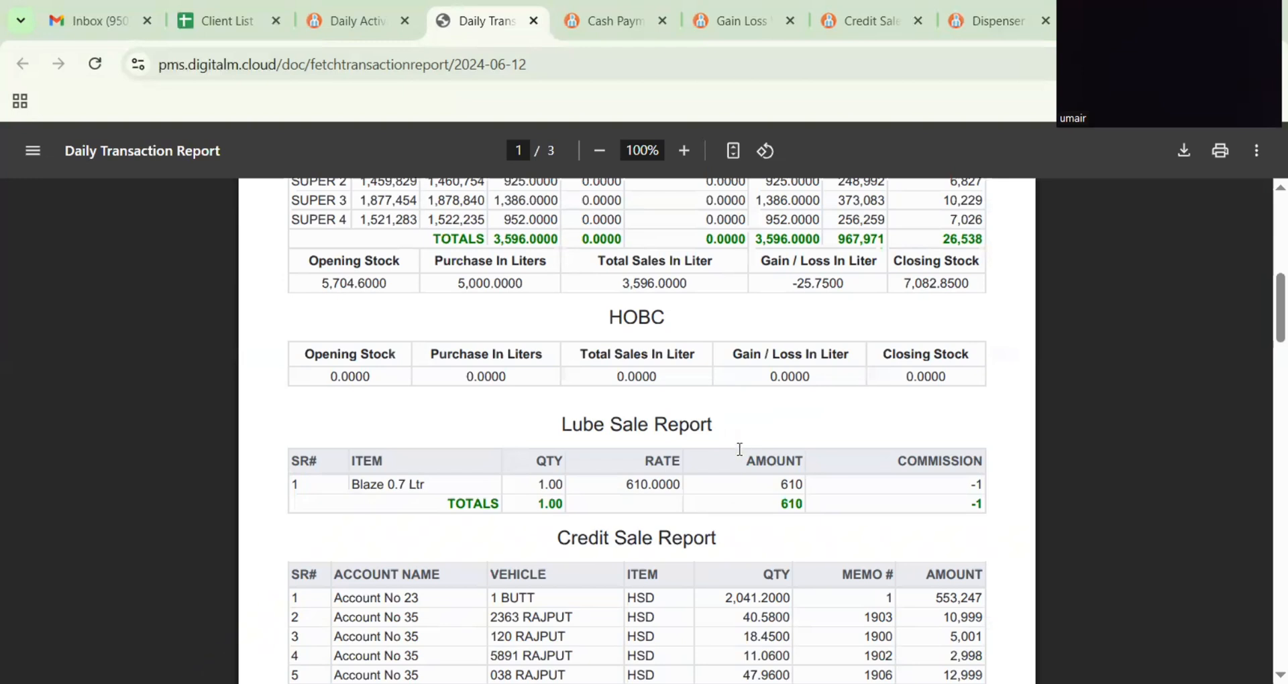
Step: Return to the daily activity sheet and list the reports available under Final Accounts
left_click(382, 34)
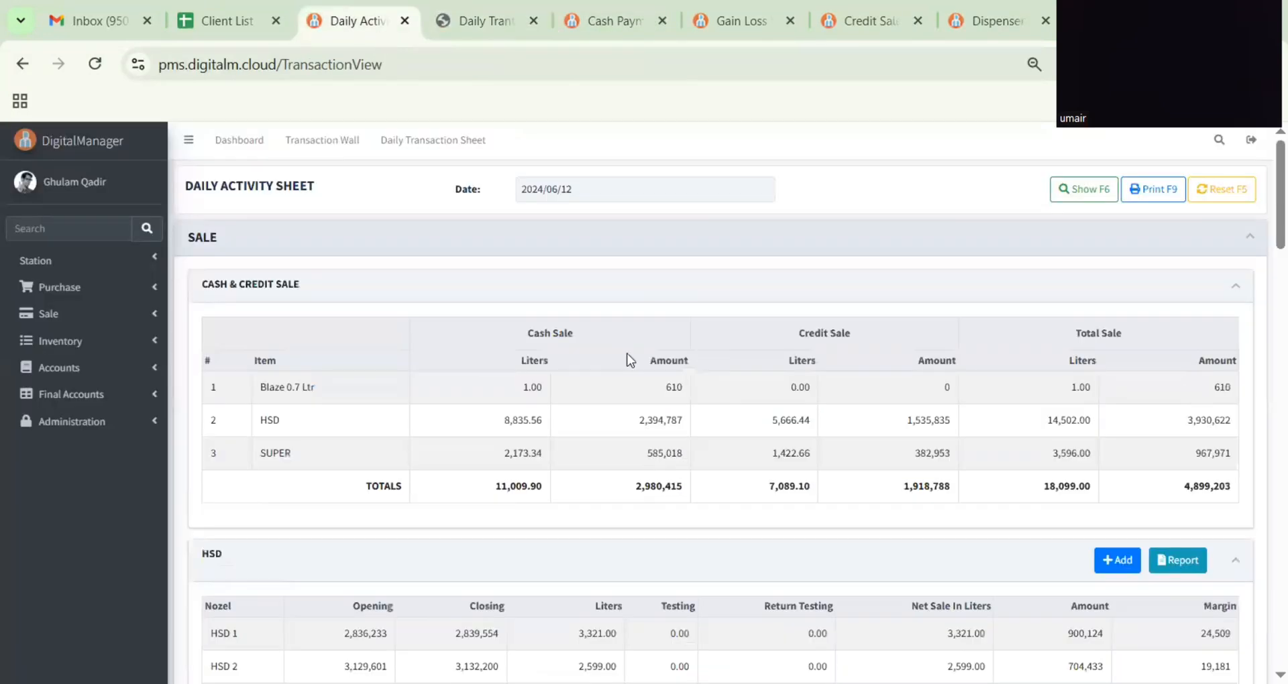
left_click(100, 401)
left_click(82, 428)
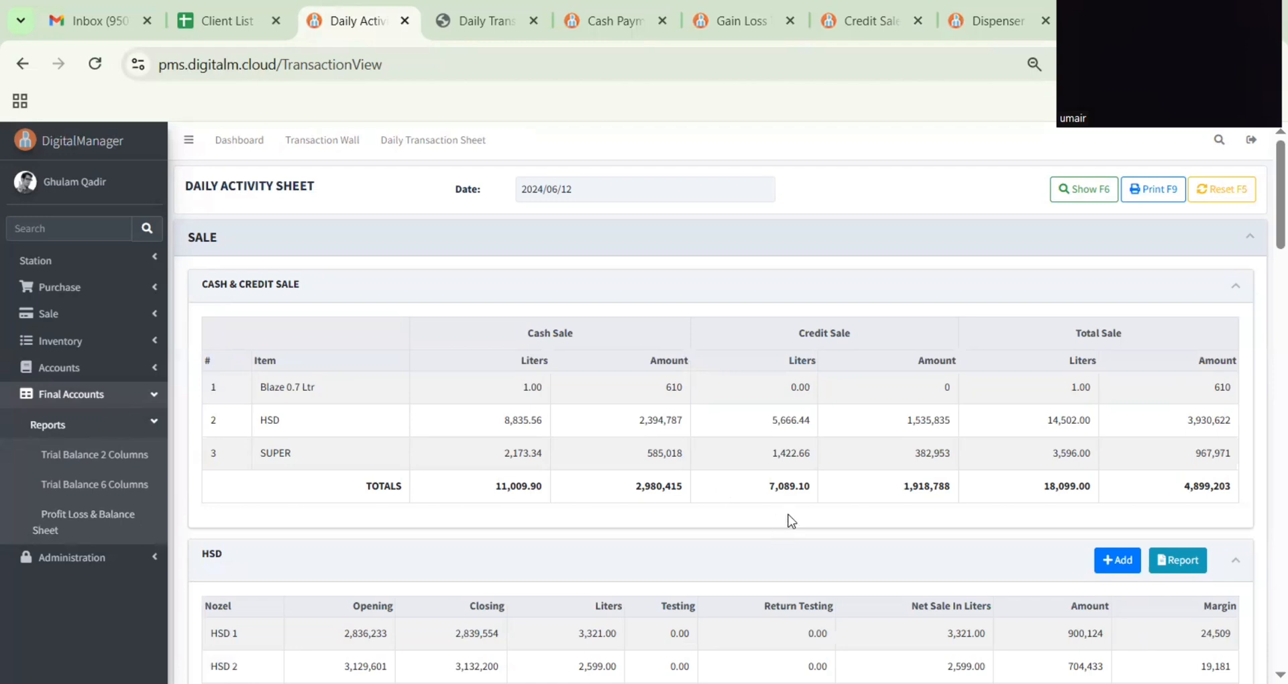
Step: Open the Freeze Account Report from the Accounts reports
left_click(70, 368)
left_click(67, 460)
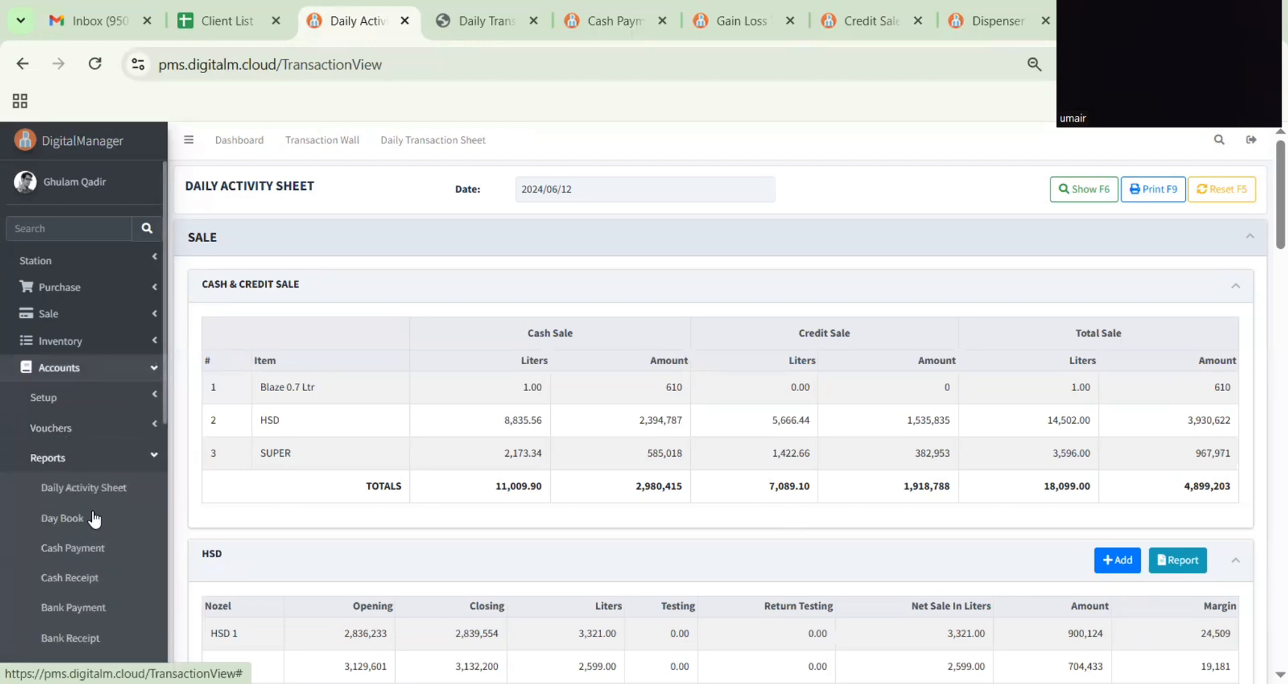
scroll(94, 520, "down", 4)
left_click(74, 428)
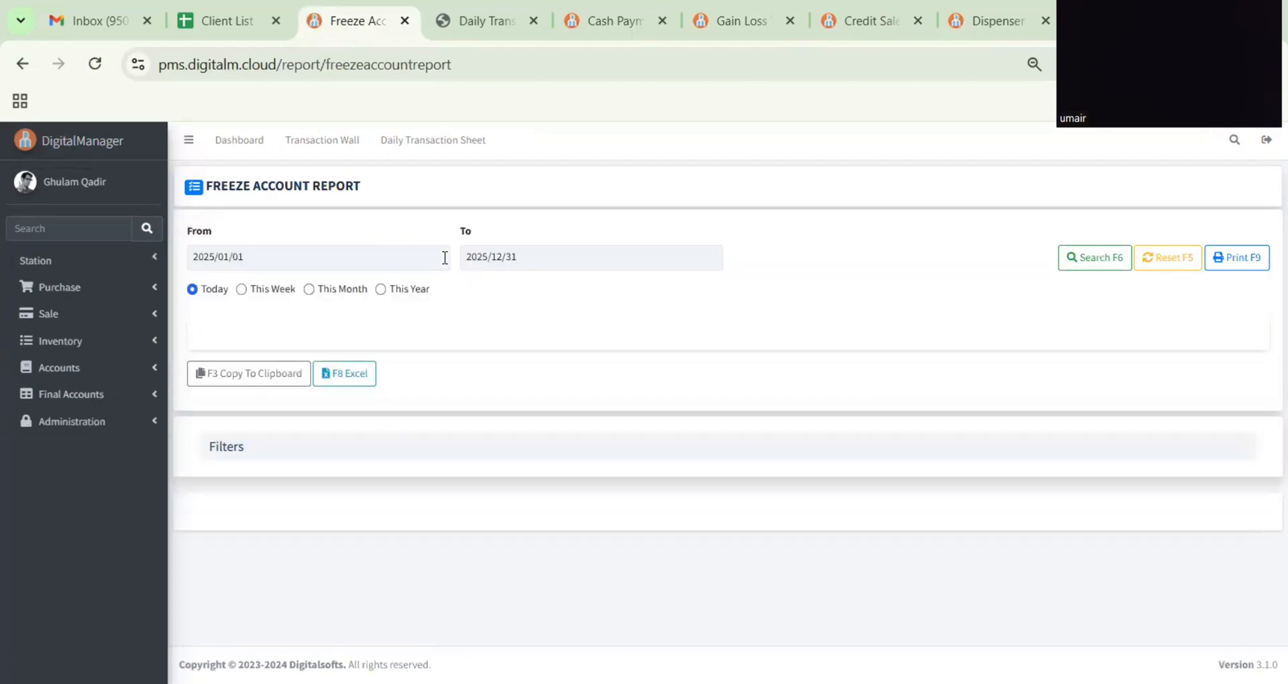
Step: Set the Freeze Account Report period to This Month, try the Debit, Credit and No Activity options, and settle on Credit
left_click(329, 290)
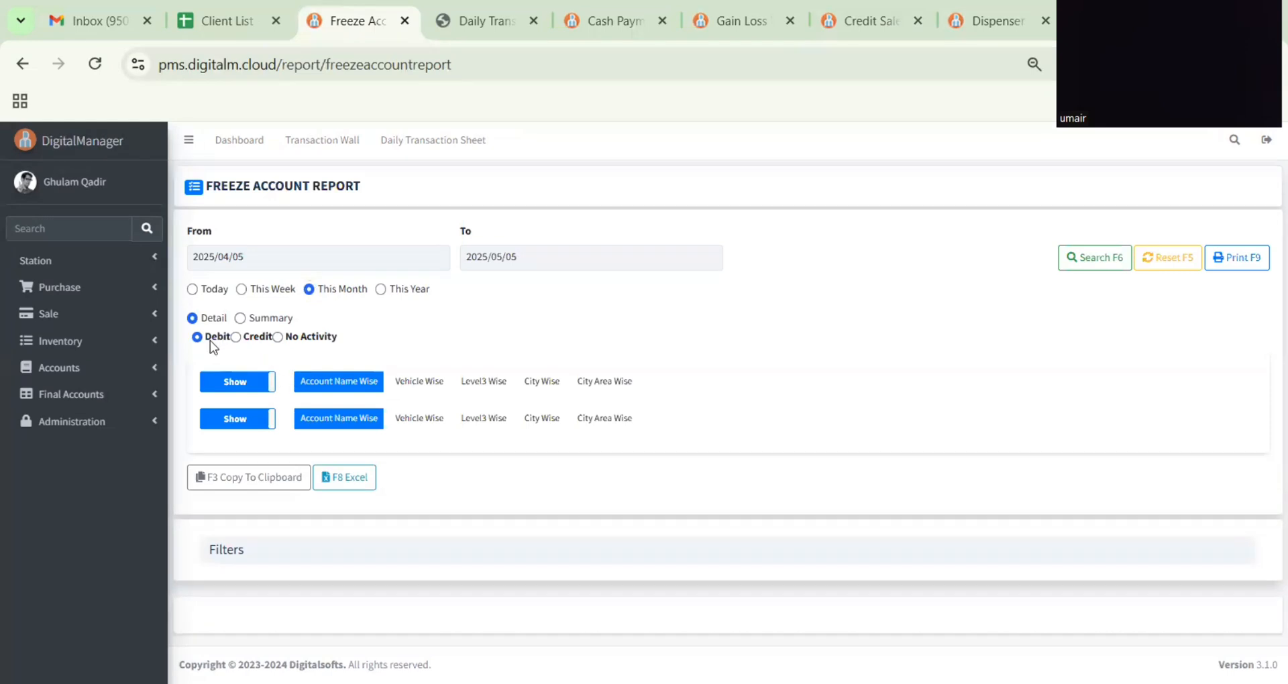
left_click(210, 342)
left_click(238, 339)
left_click(301, 335)
left_click(236, 337)
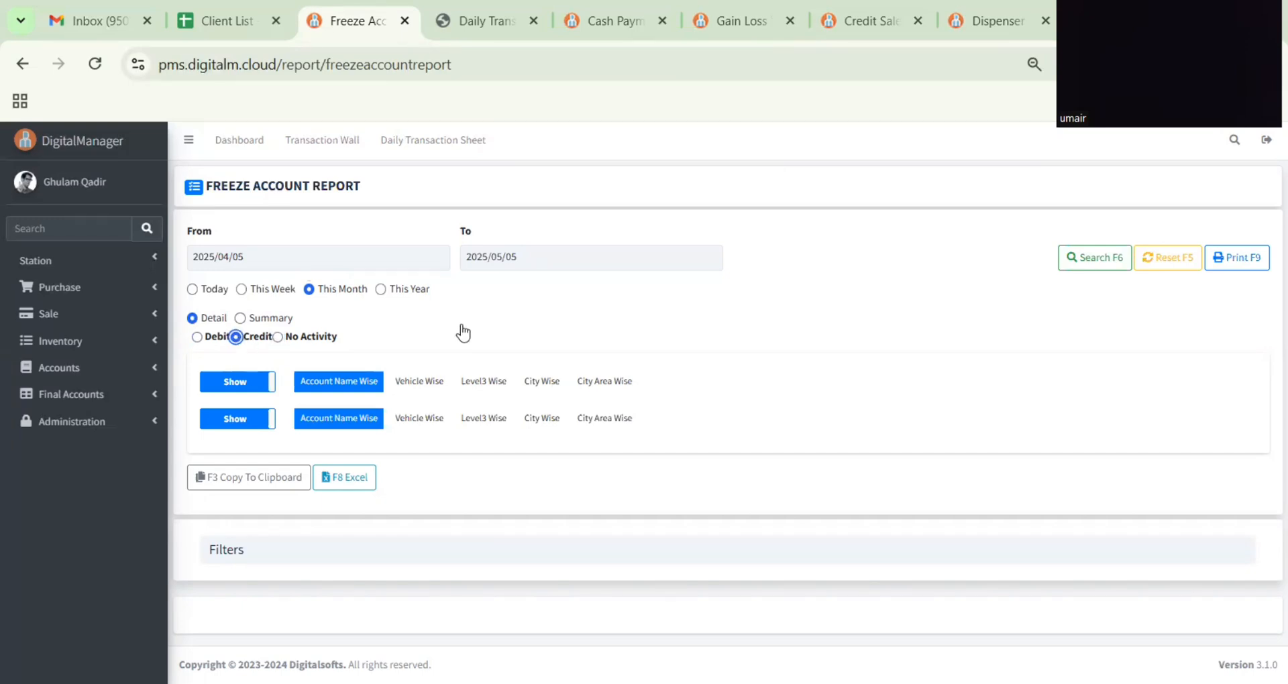